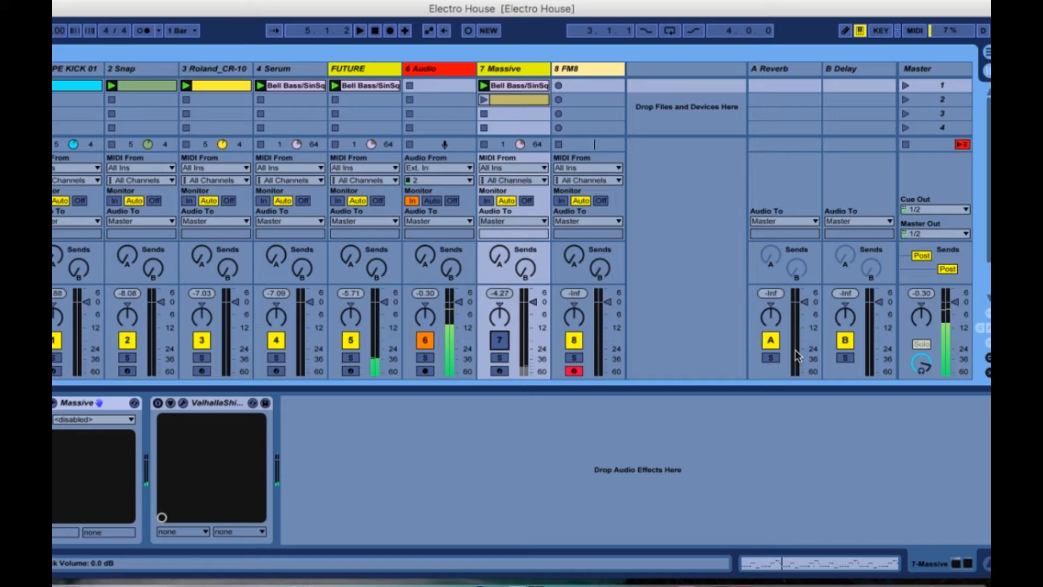
- Solo the FUTURE and 6 Audio tracks and play the set to hear the reference bass sound
{"action": "left_click", "coordinate": [362, 64]}
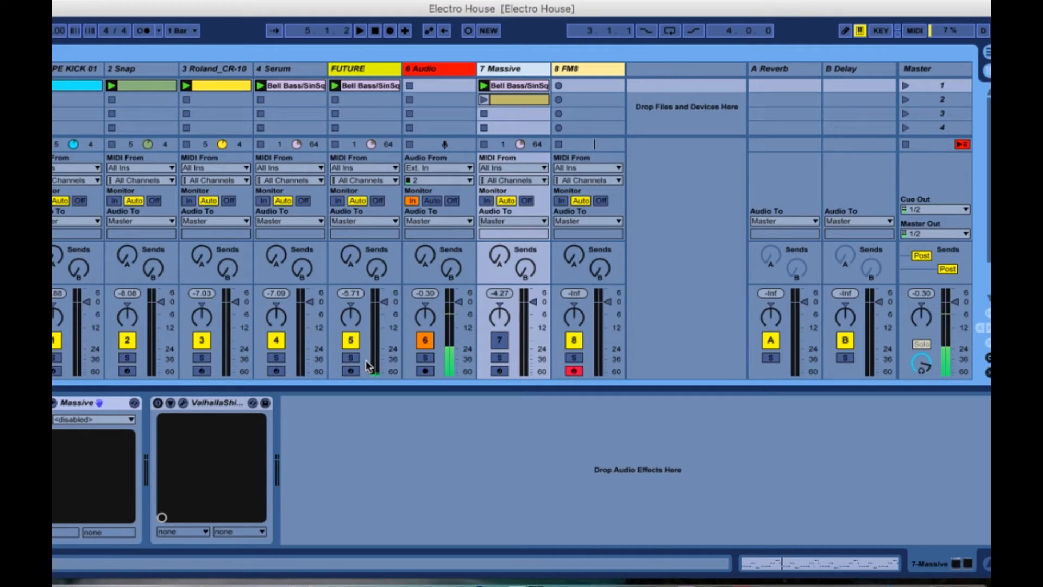
{"action": "left_click", "coordinate": [351, 357]}
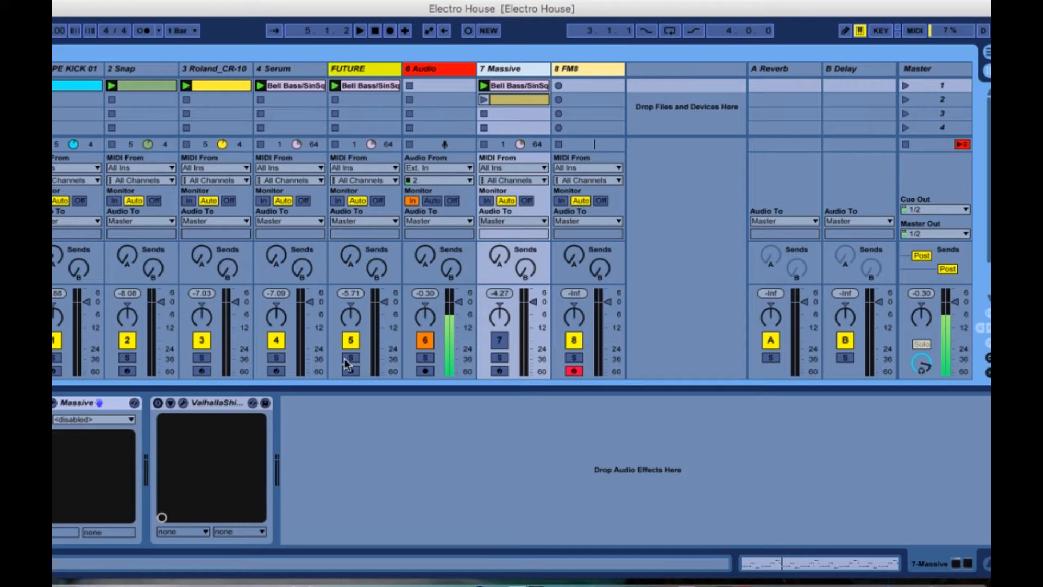
{"action": "key", "text": "space"}
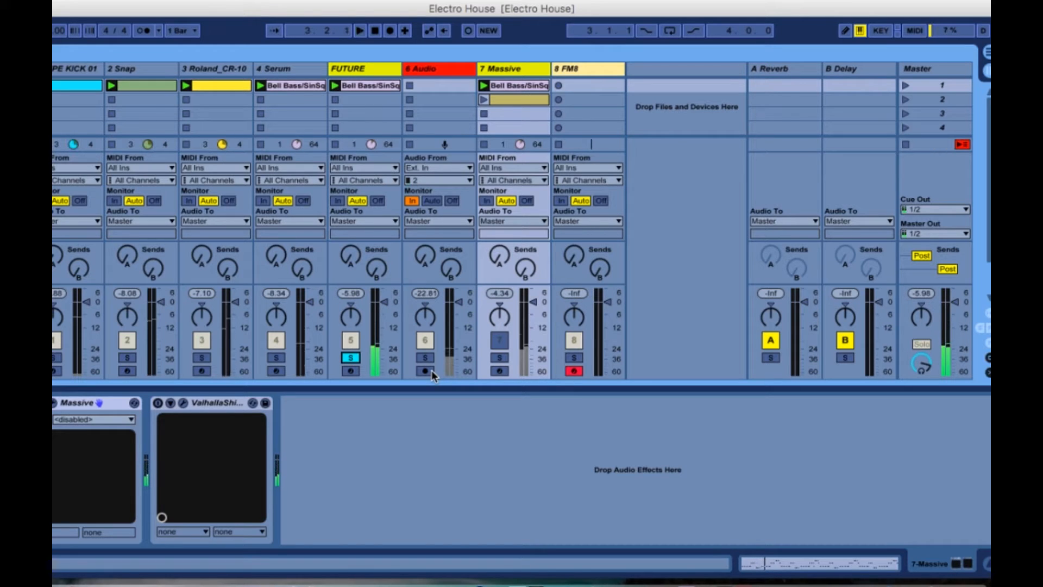
{"action": "left_click", "coordinate": [425, 357]}
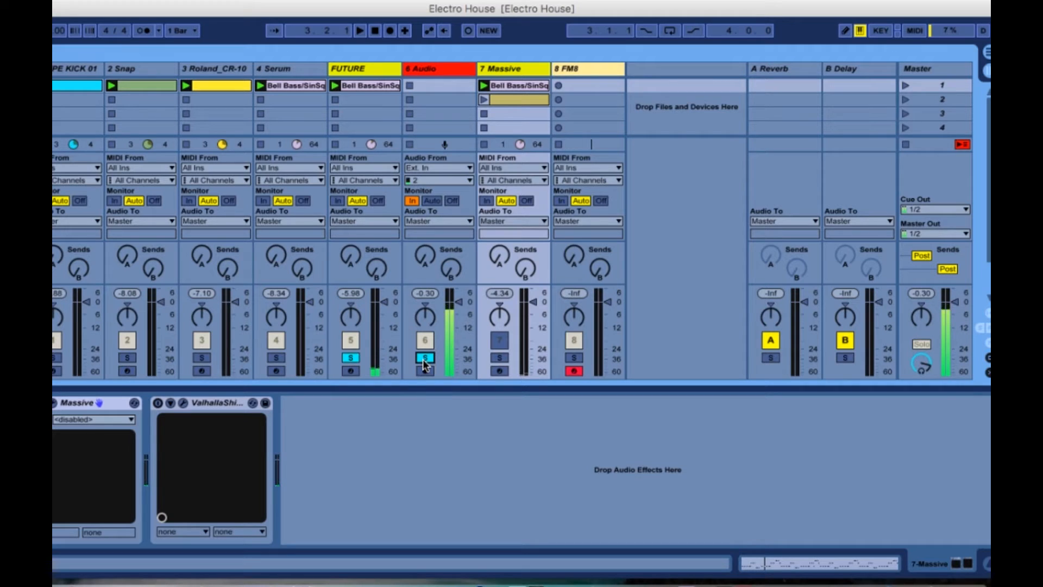
- Select the 7 Massive track and open its Massive synthesizer for editing
{"action": "left_click", "coordinate": [513, 70]}
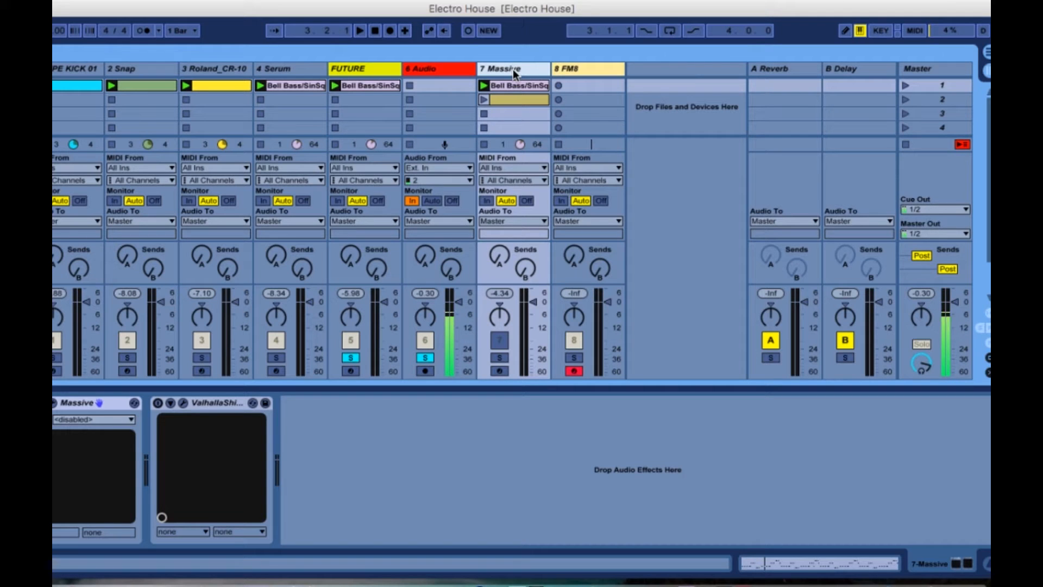
{"action": "left_click", "coordinate": [575, 72]}
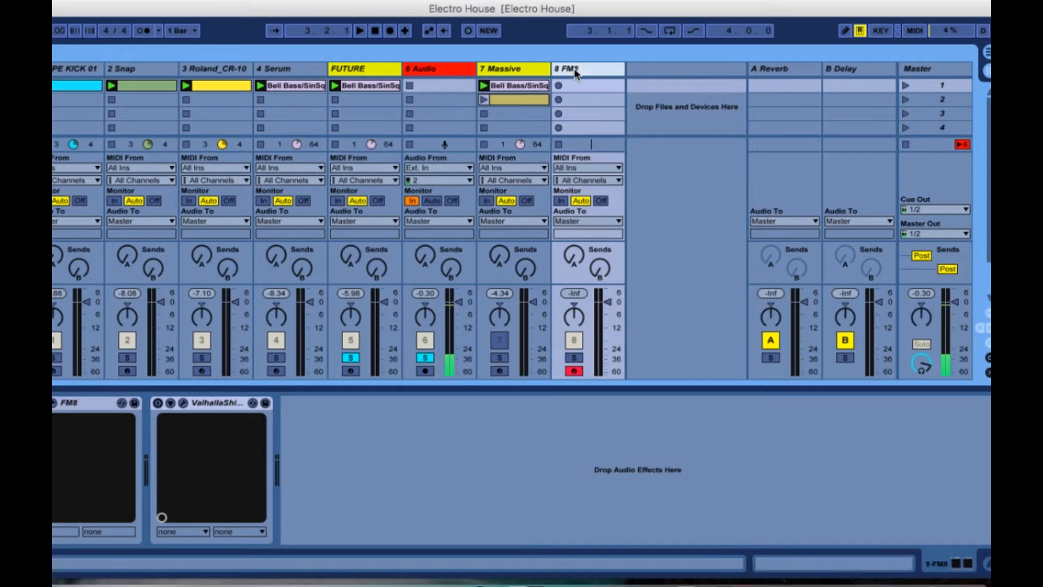
{"action": "left_click", "coordinate": [513, 73]}
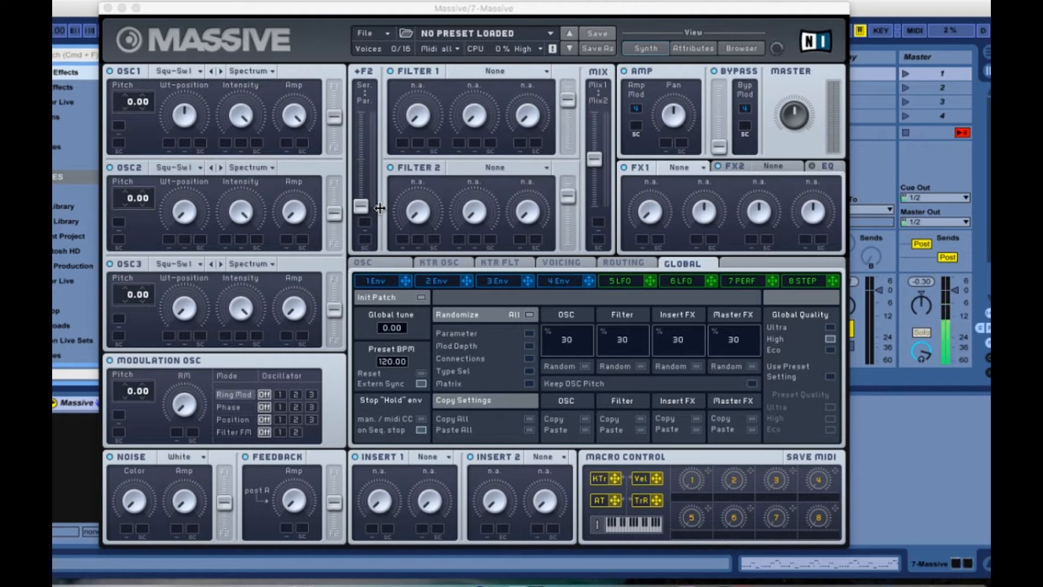
- Set the OSC2 wavetable in Massive to Electric
{"action": "left_click", "coordinate": [184, 168]}
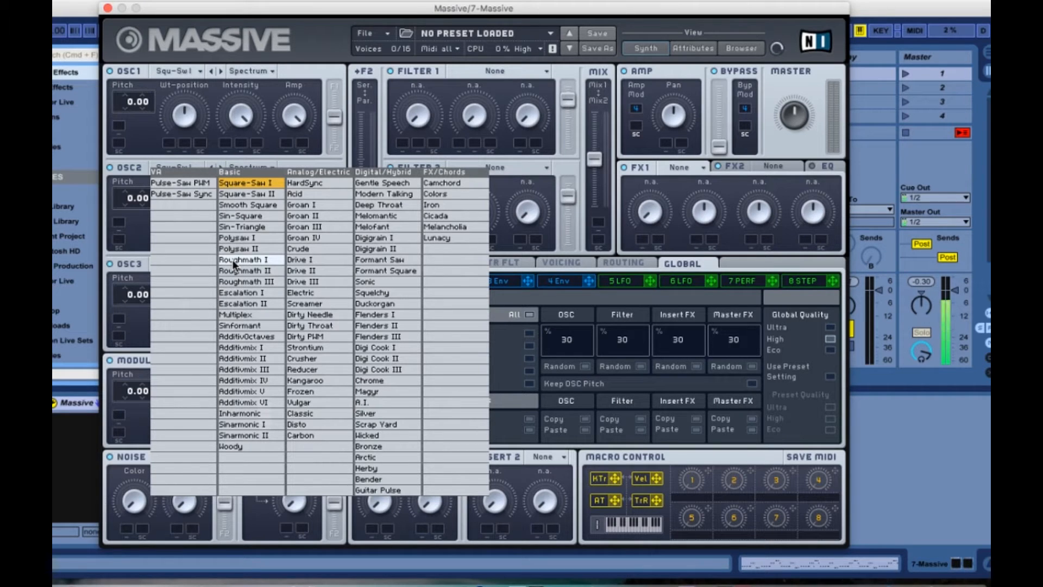
{"action": "left_click", "coordinate": [299, 292]}
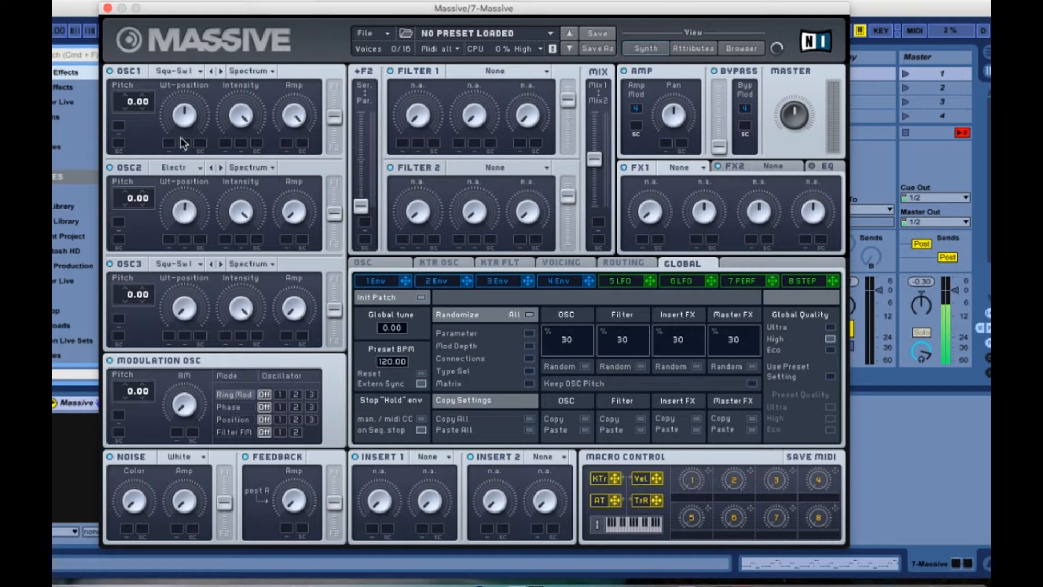
{"action": "left_click", "coordinate": [182, 169]}
{"action": "left_click", "coordinate": [325, 301]}
- Lower the pitch of OSC2 and OSC3 to -12.00 and raise their amp levels
{"action": "left_click_drag", "start_coordinate": [124, 308], "coordinate": [124, 312]}
{"action": "left_click_drag", "start_coordinate": [122, 213], "coordinate": [121, 215]}
{"action": "left_click_drag", "start_coordinate": [294, 210], "coordinate": [294, 189]}
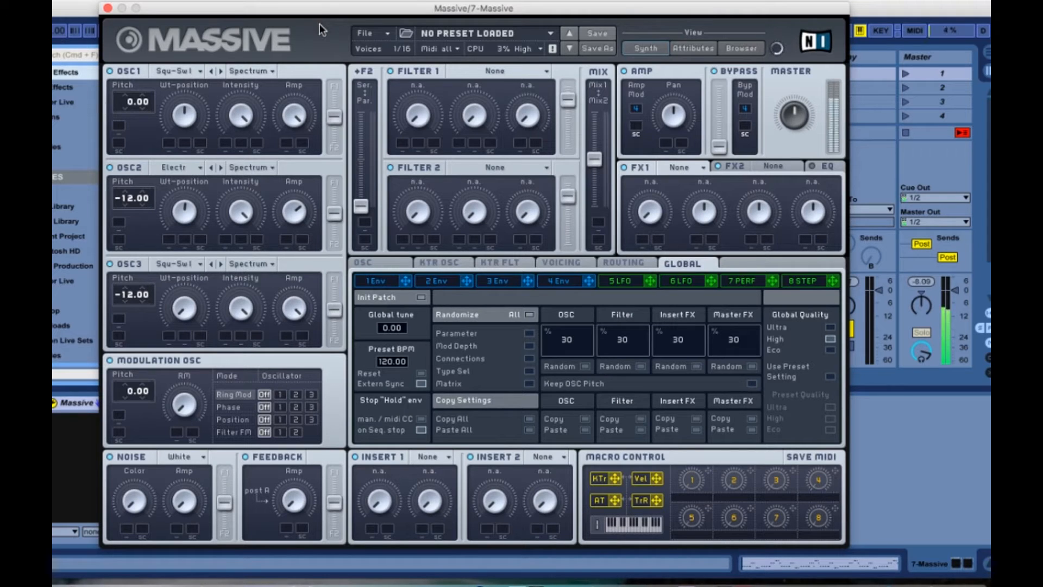
- Close the Massive window and solo the 7 Massive track in place of FUTURE during playback
{"action": "left_click", "coordinate": [107, 8]}
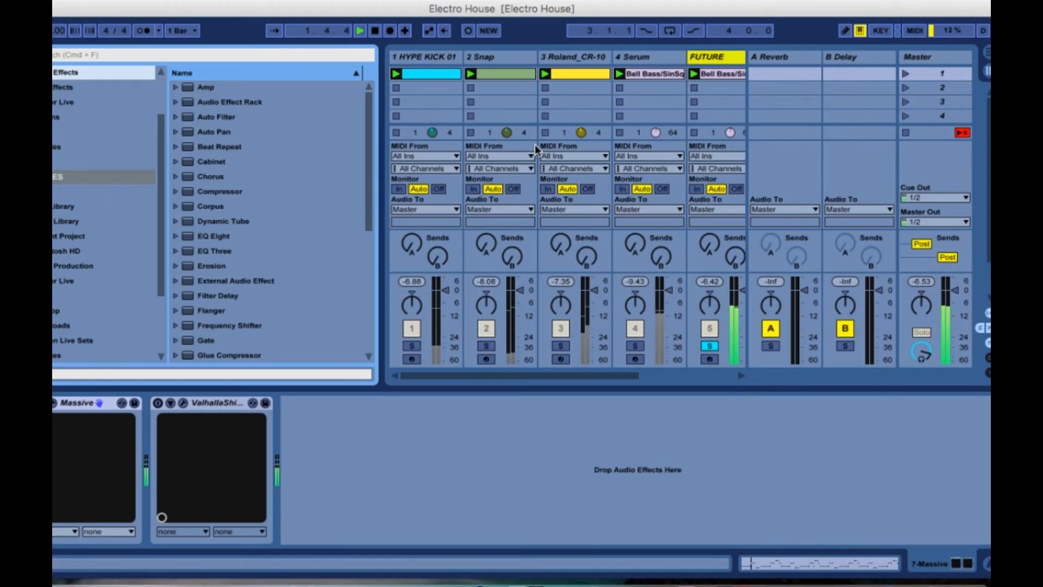
{"action": "scroll", "coordinate": [725, 173], "scroll_direction": "right", "scroll_amount": 5}
{"action": "scroll", "coordinate": [725, 173], "scroll_direction": "down", "scroll_amount": 3}
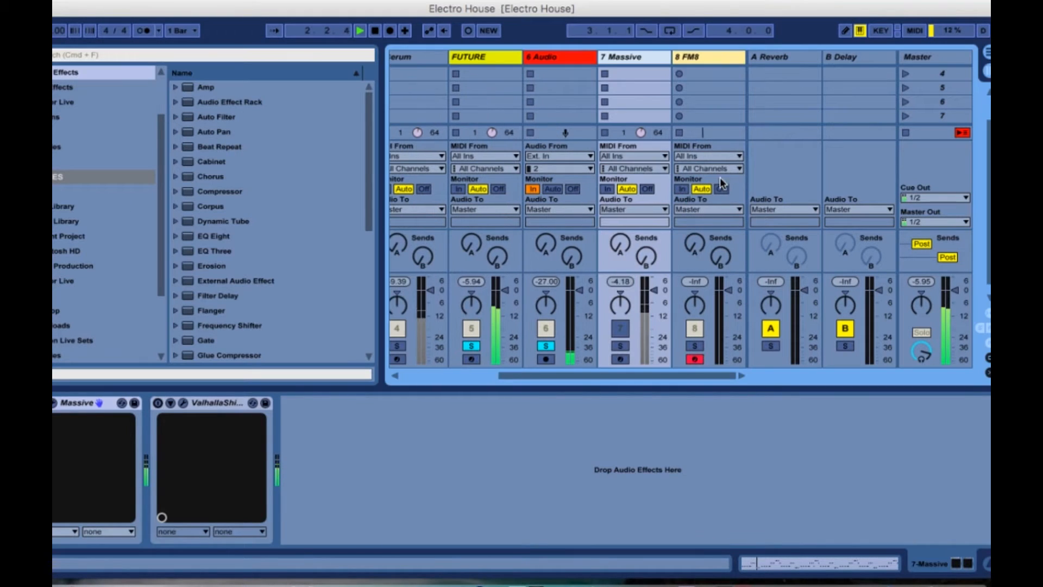
{"action": "left_click", "coordinate": [620, 346]}
{"action": "left_click", "coordinate": [471, 346]}
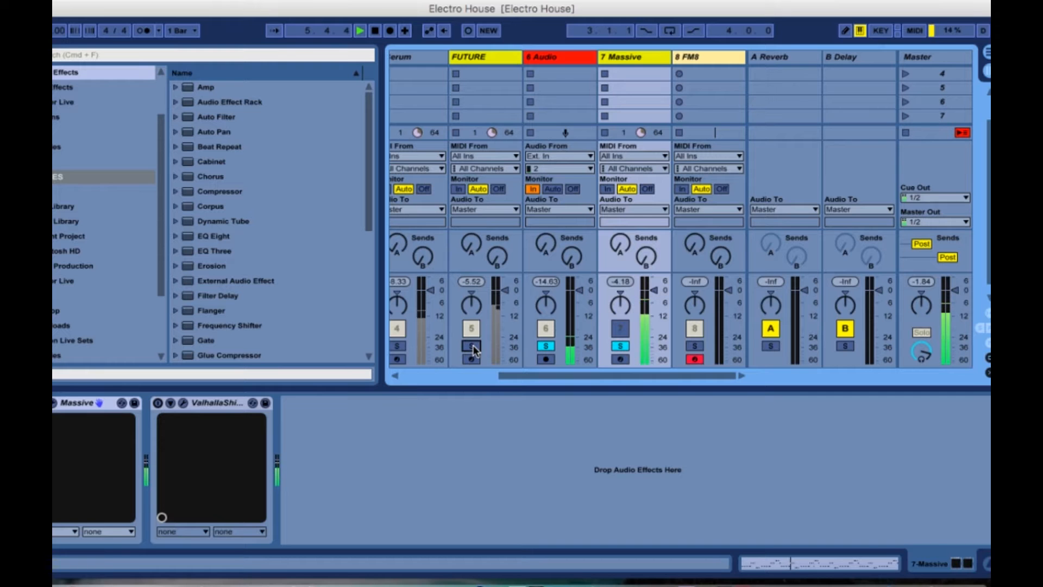
- Reopen Massive, set the modulation oscillator's pitch to 12.00 and turn on Phase modulation for oscillator 1
{"action": "double_click", "coordinate": [638, 58]}
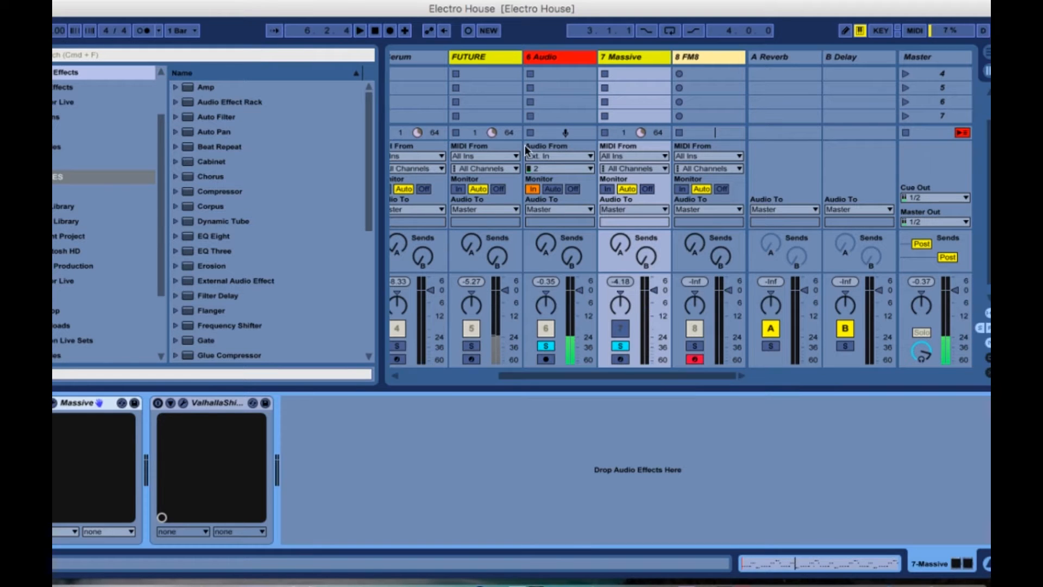
{"action": "left_click", "coordinate": [54, 403]}
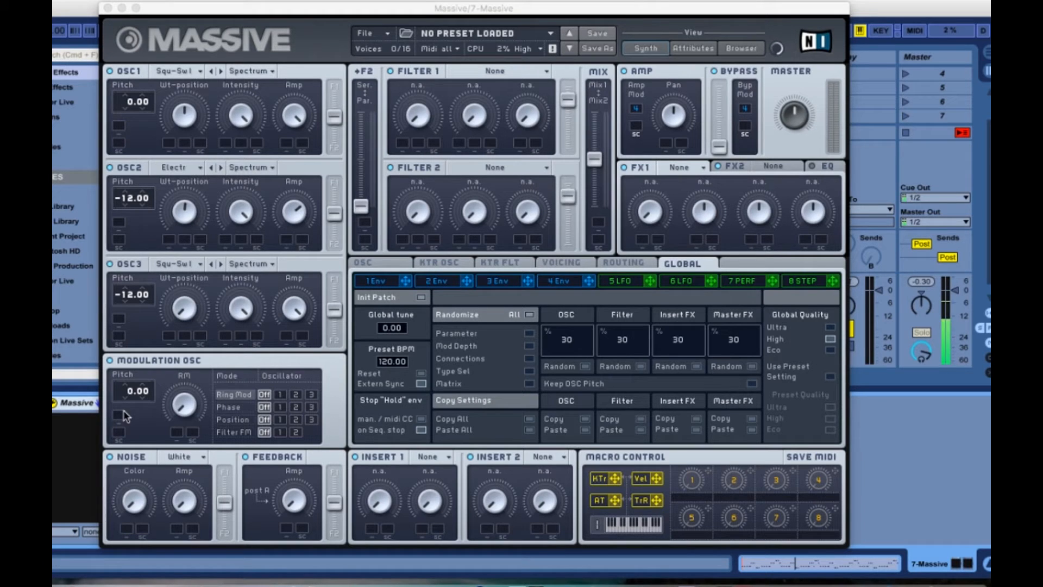
{"action": "left_click_drag", "start_coordinate": [125, 403], "coordinate": [142, 375]}
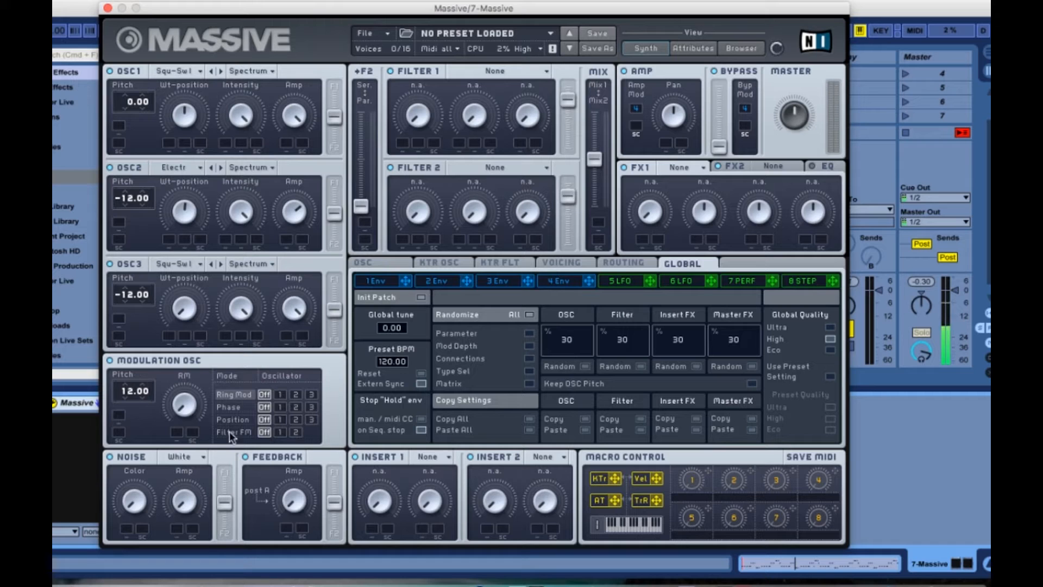
{"action": "left_click", "coordinate": [238, 408]}
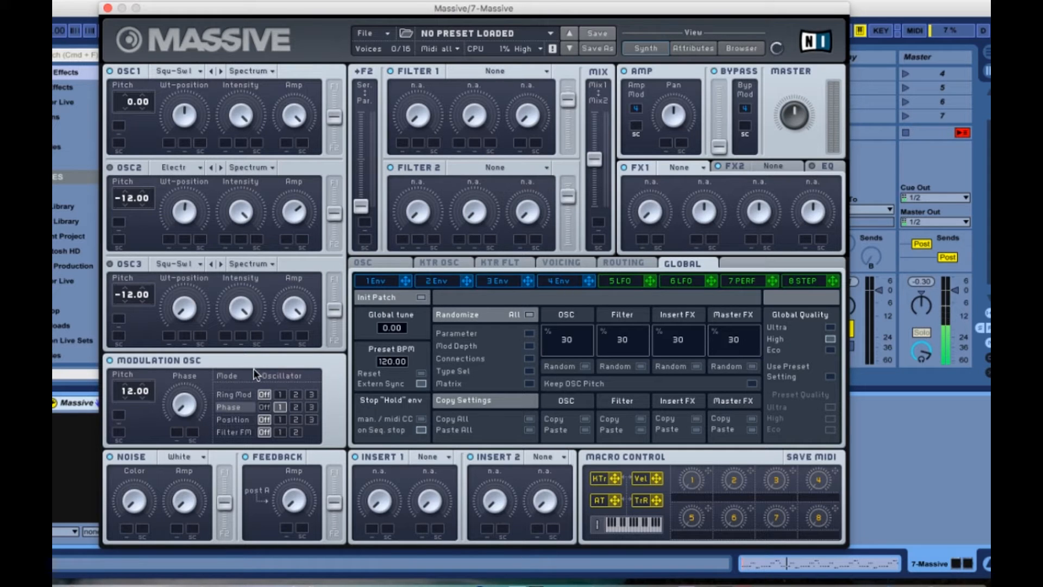
- Paste the copied envelope settings into envelope 2 and assign it to the modulation oscillator's Phase amount
{"action": "left_click", "coordinate": [438, 280]}
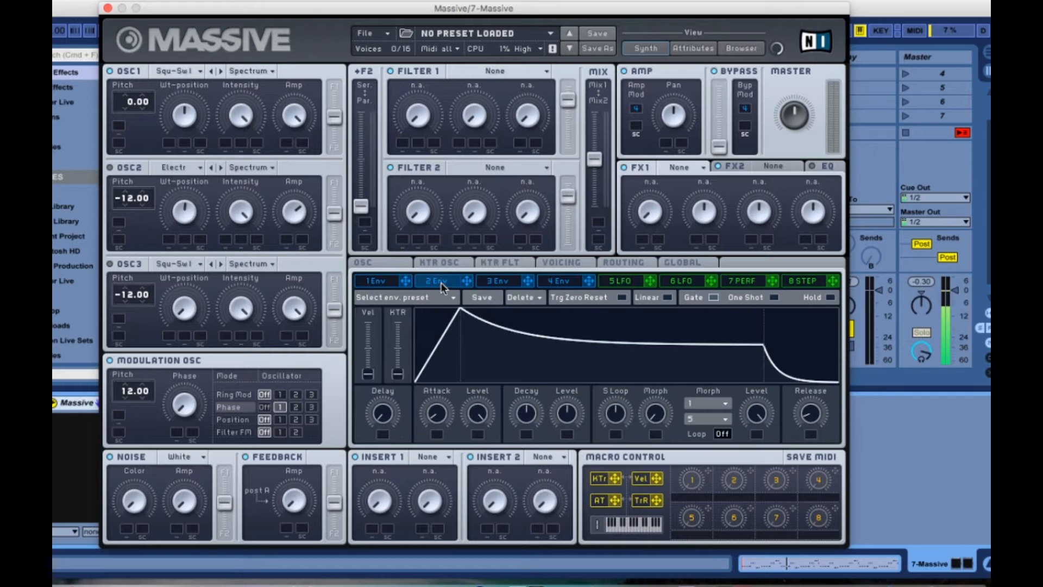
{"action": "left_click", "coordinate": [446, 299]}
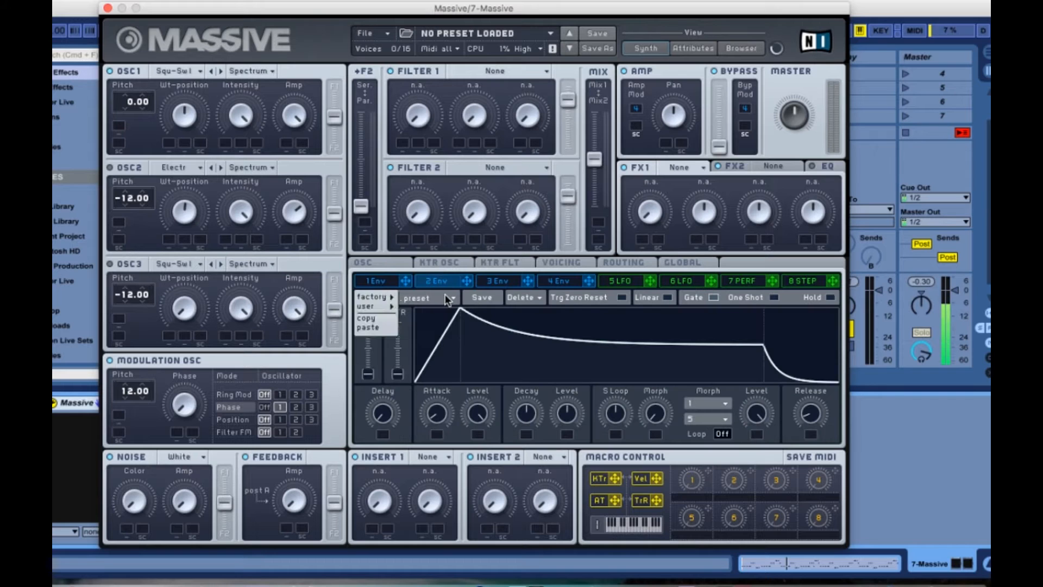
{"action": "left_click", "coordinate": [387, 326]}
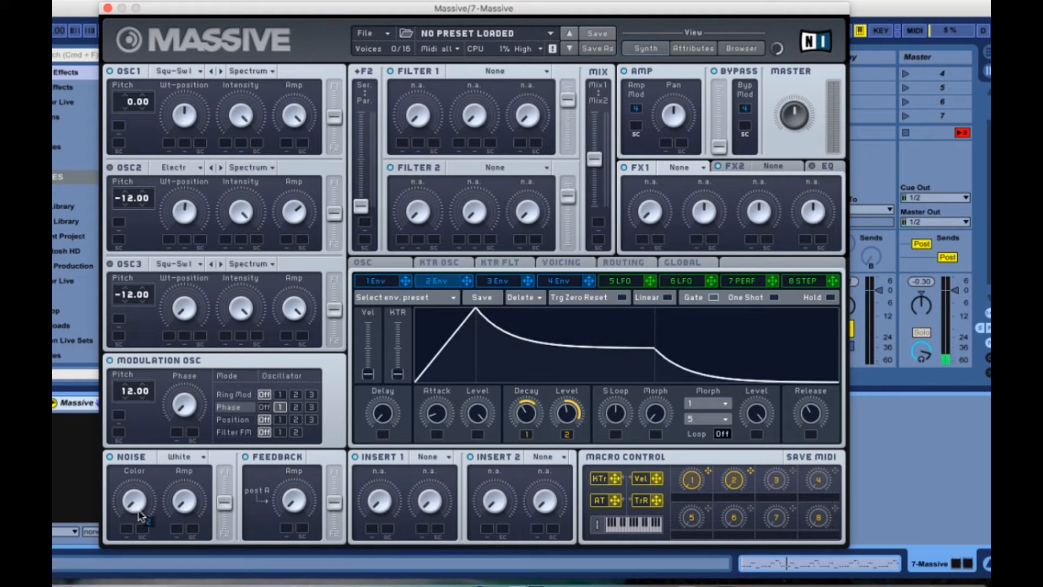
{"action": "left_click_drag", "start_coordinate": [174, 435], "coordinate": [175, 432]}
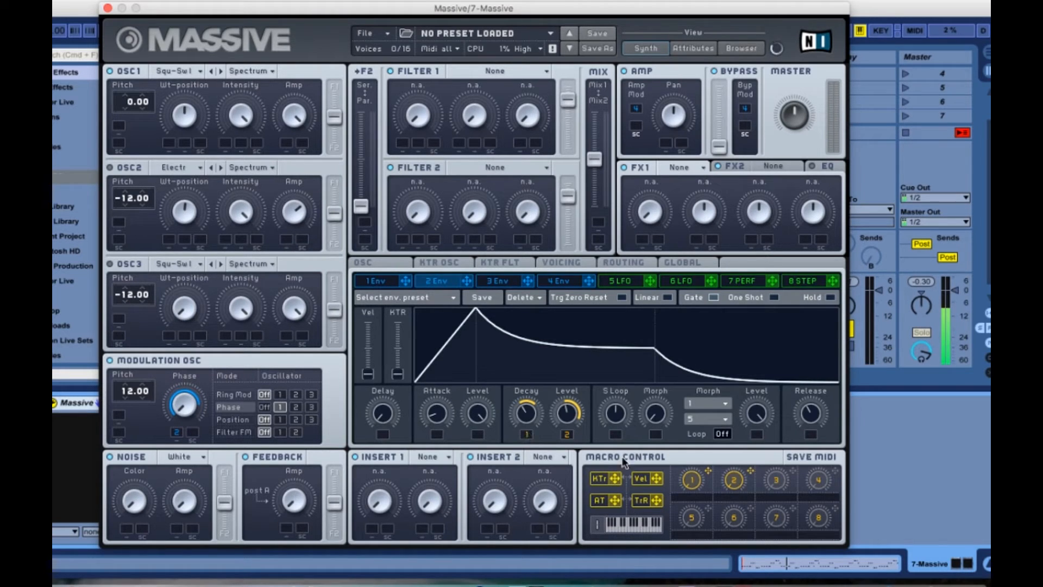
- Label macro controls 1 and 2 as Decay and Level, and play the patch
{"action": "left_click", "coordinate": [729, 495]}
{"action": "type", "text": "Level"}
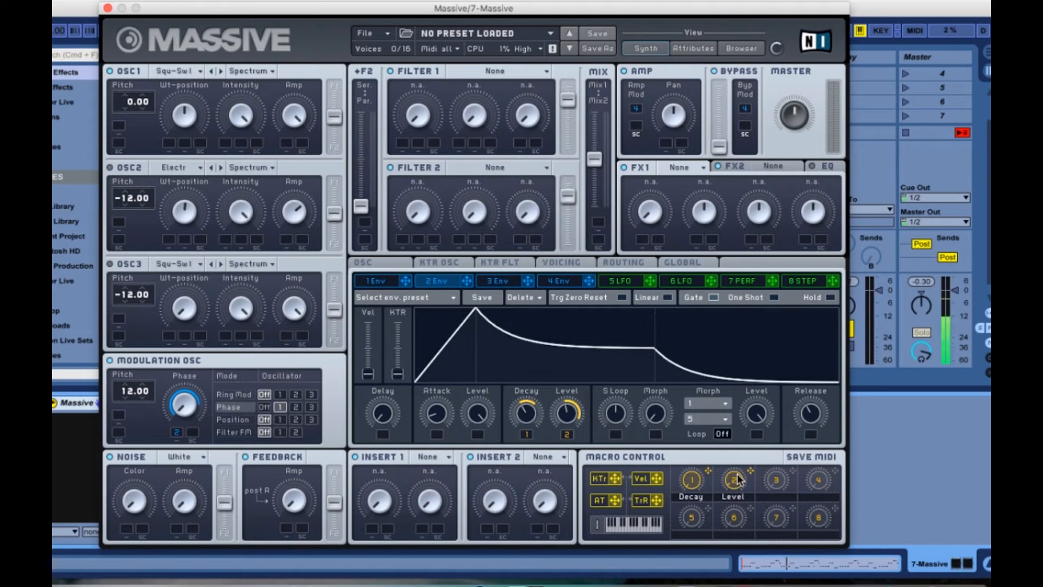
{"action": "key", "text": "space"}
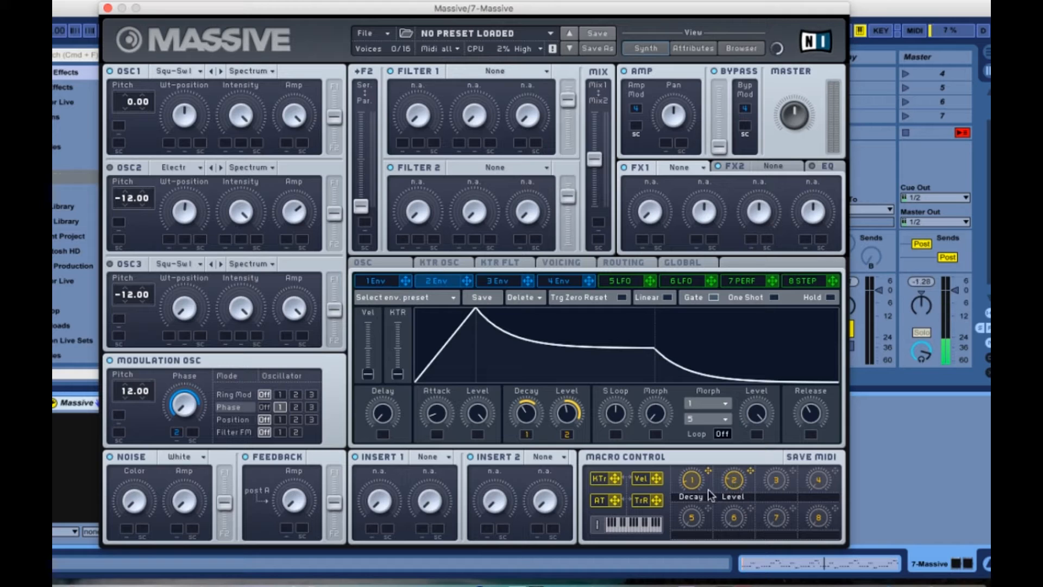
- Set Filter 1 to Lowpass 4 and modulate its cutoff upward with envelope 3
{"action": "left_click", "coordinate": [512, 73]}
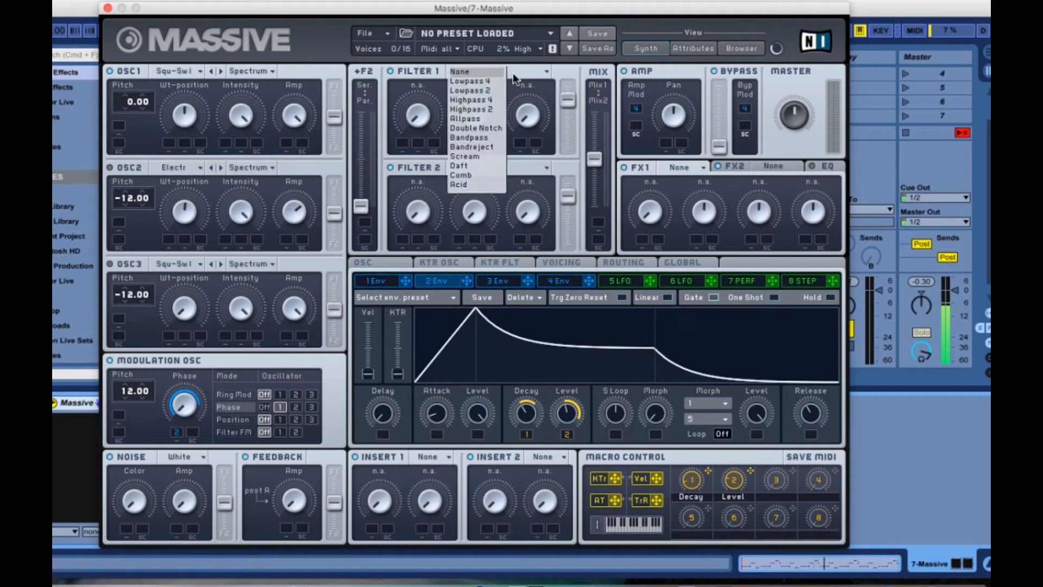
{"action": "left_click", "coordinate": [490, 81]}
{"action": "left_click", "coordinate": [503, 280]}
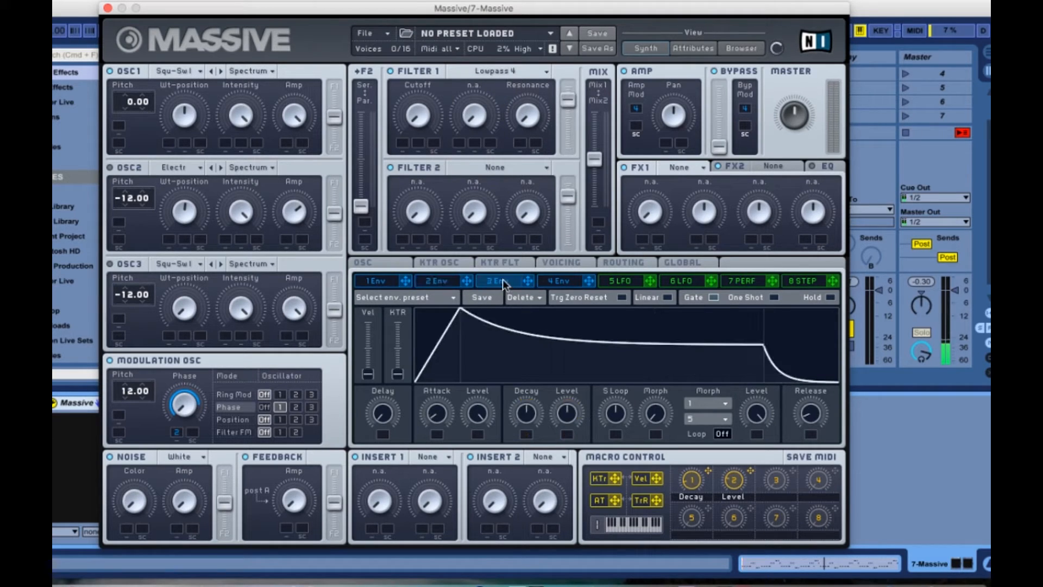
{"action": "left_click_drag", "start_coordinate": [401, 146], "coordinate": [402, 142]}
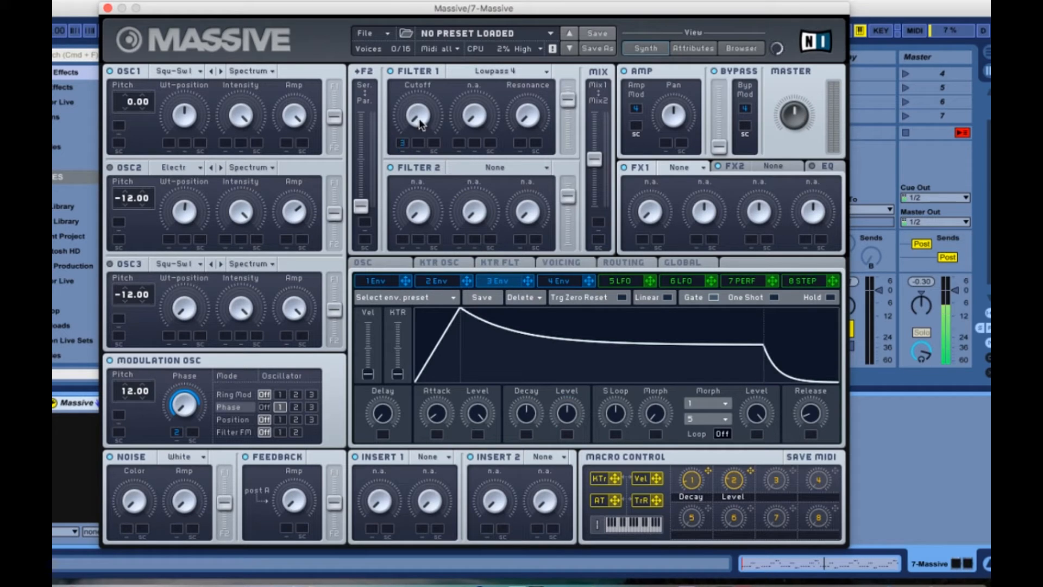
{"action": "left_click_drag", "start_coordinate": [403, 145], "coordinate": [425, 64]}
- Lengthen the attack of envelope 3 and raise its decay level to maximum
{"action": "left_click_drag", "start_coordinate": [438, 413], "coordinate": [468, 382]}
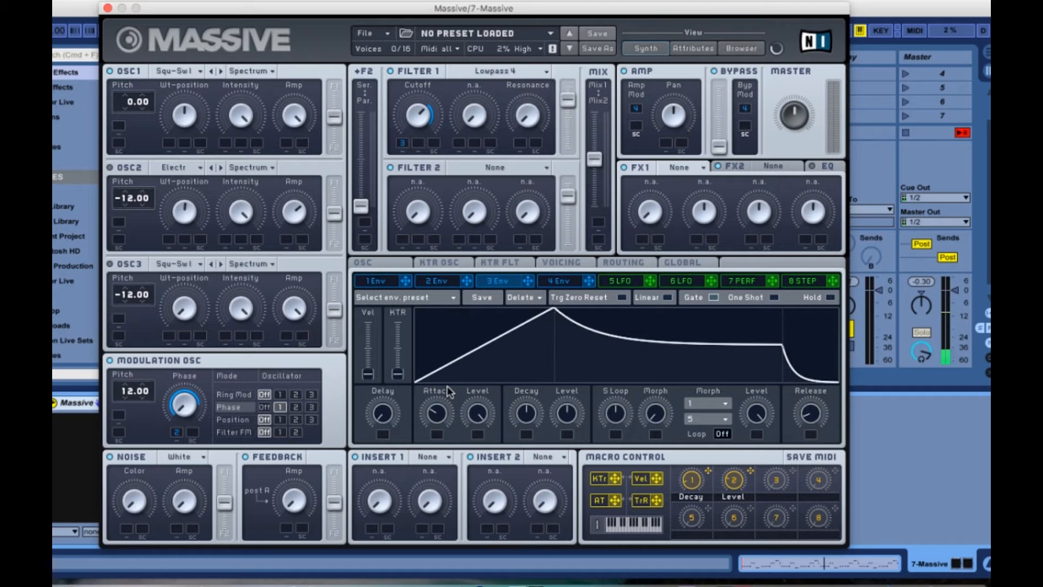
{"action": "left_click_drag", "start_coordinate": [568, 415], "coordinate": [579, 353]}
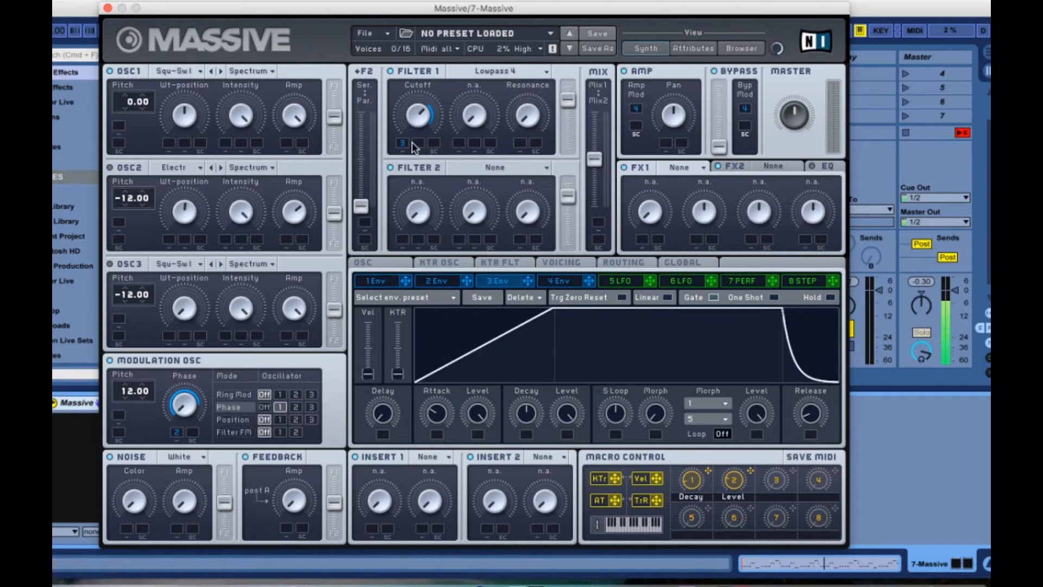
- Load Reverb in the FX1 slot and raise its Dry/Wet amount slightly
{"action": "left_click", "coordinate": [689, 168]}
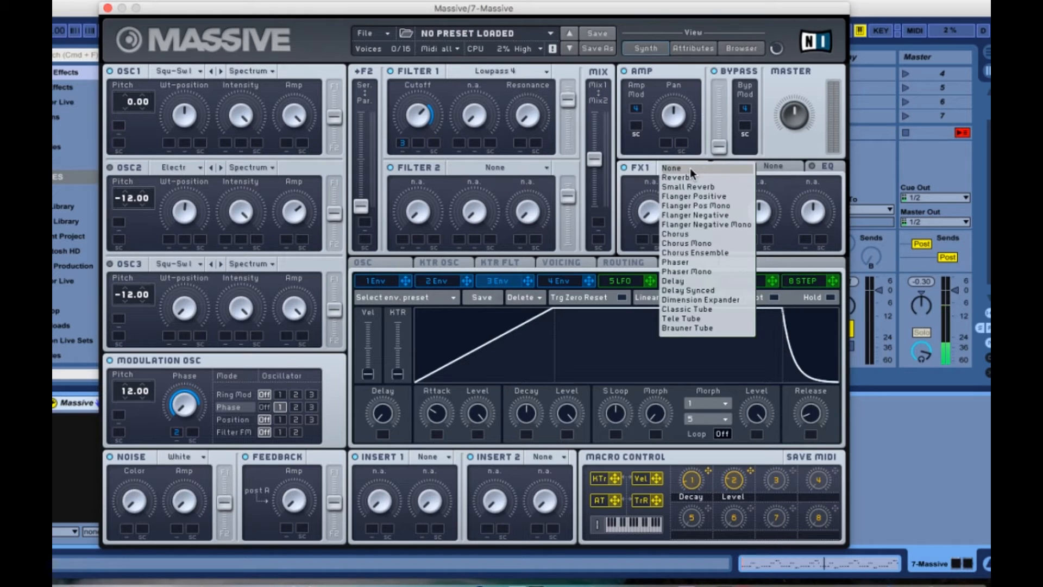
{"action": "left_click", "coordinate": [688, 175]}
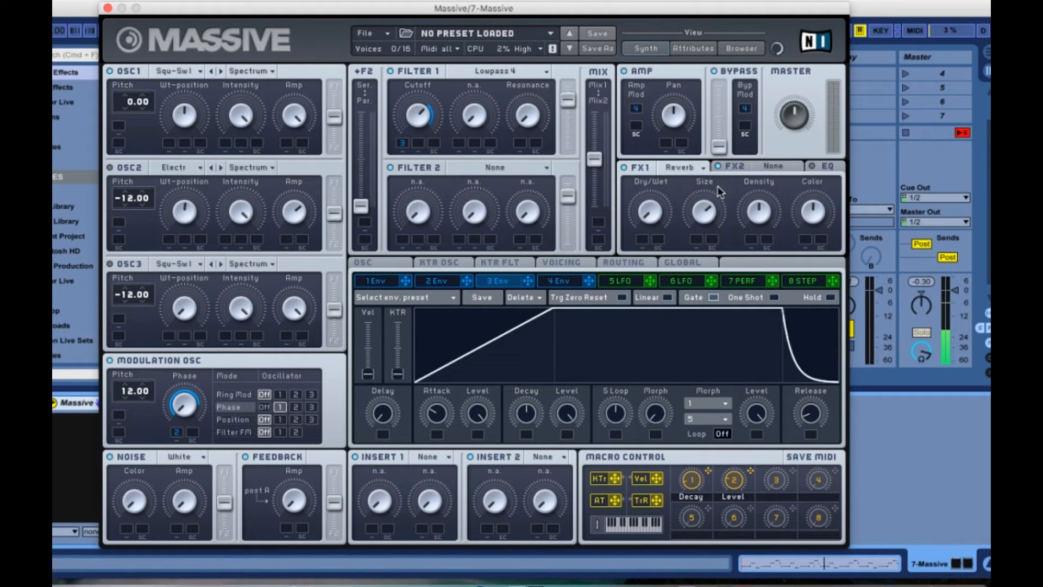
{"action": "left_click_drag", "start_coordinate": [658, 201], "coordinate": [654, 194]}
- Load Delay Synced in FX2, raise its Dry/Wet slightly and set the delay times to 3/16 left and 4/16 right
{"action": "left_click", "coordinate": [776, 167]}
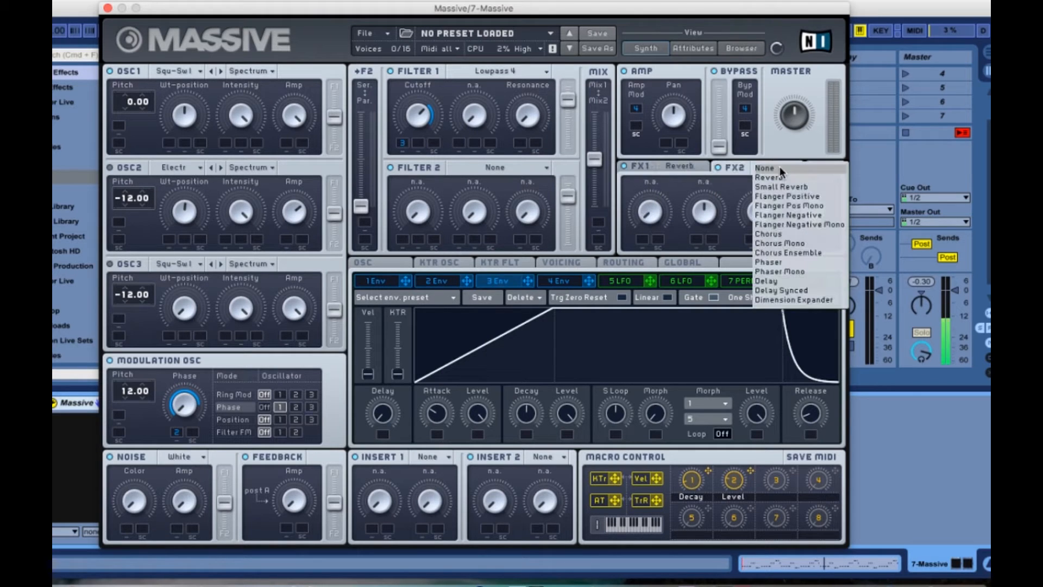
{"action": "left_click", "coordinate": [778, 291]}
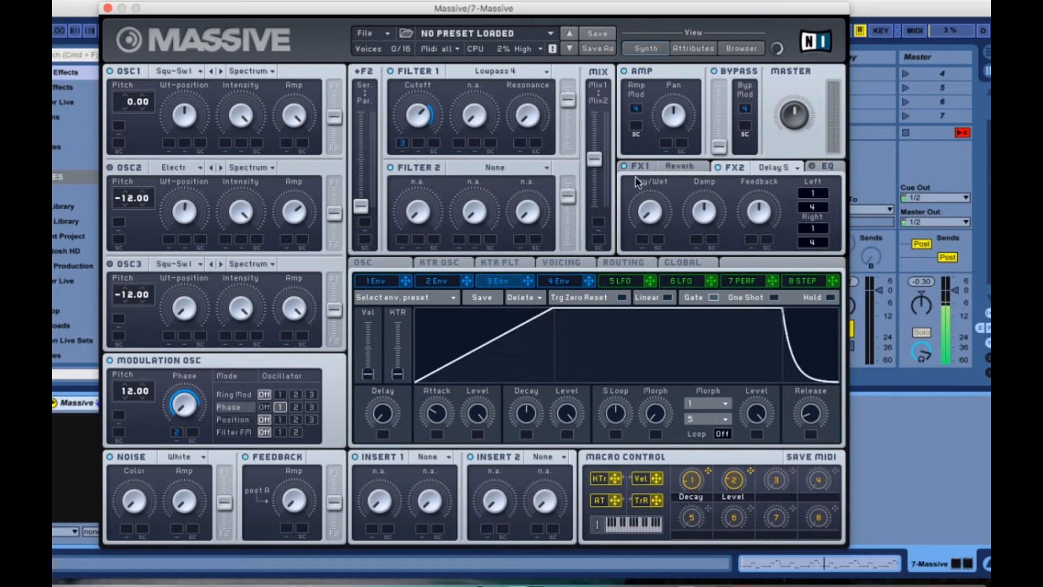
{"action": "left_click_drag", "start_coordinate": [663, 218], "coordinate": [656, 205]}
{"action": "left_click_drag", "start_coordinate": [822, 209], "coordinate": [825, 238]}
- Play the track to listen to the Massive patch with its reverb and delay
{"action": "left_click_drag", "start_coordinate": [182, 13], "coordinate": [198, 81]}
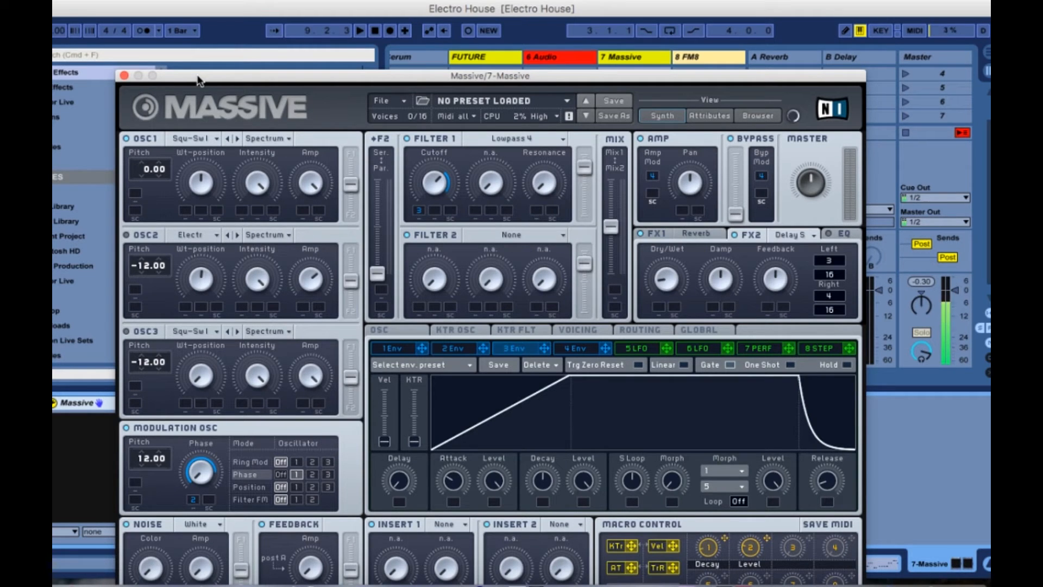
{"action": "key", "text": "space"}
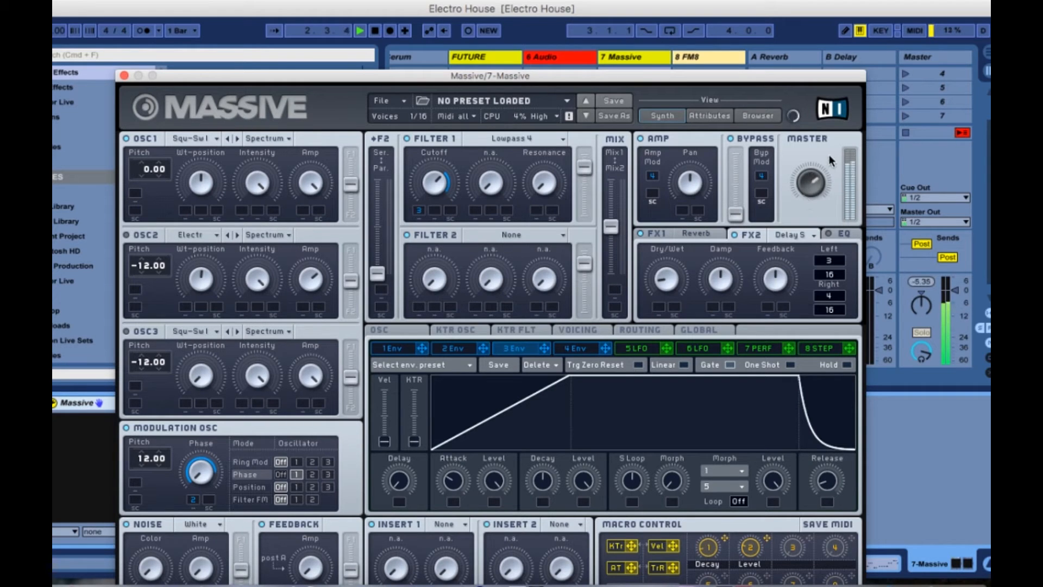
{"action": "left_click_drag", "start_coordinate": [703, 78], "coordinate": [705, 8]}
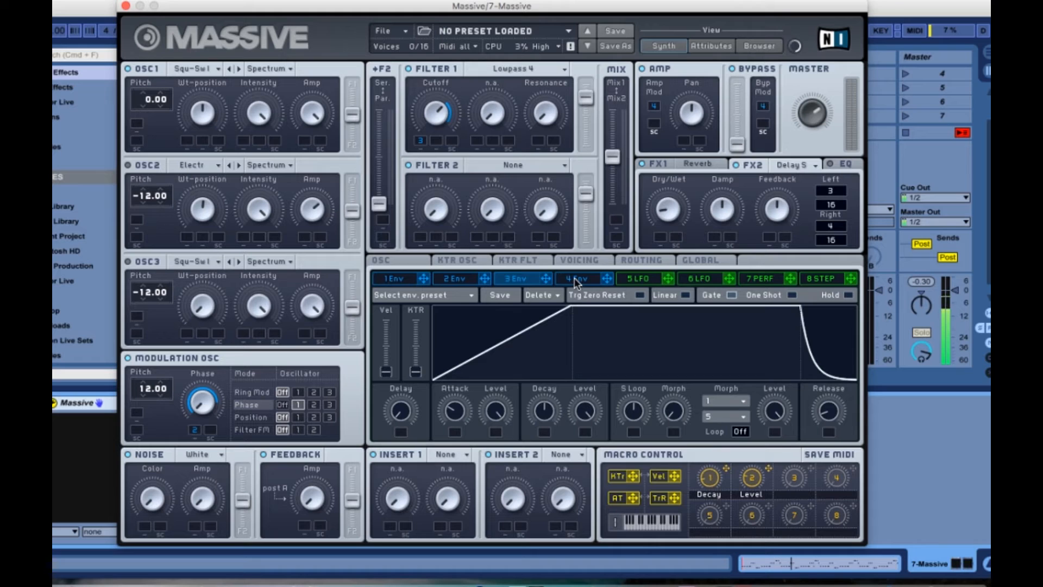
- Assign envelope 2 to modulate the Noise Amp and raise the noise Color
{"action": "left_click", "coordinate": [454, 278]}
{"action": "left_click", "coordinate": [379, 278]}
{"action": "left_click", "coordinate": [469, 279]}
{"action": "left_click_drag", "start_coordinate": [484, 278], "coordinate": [198, 526]}
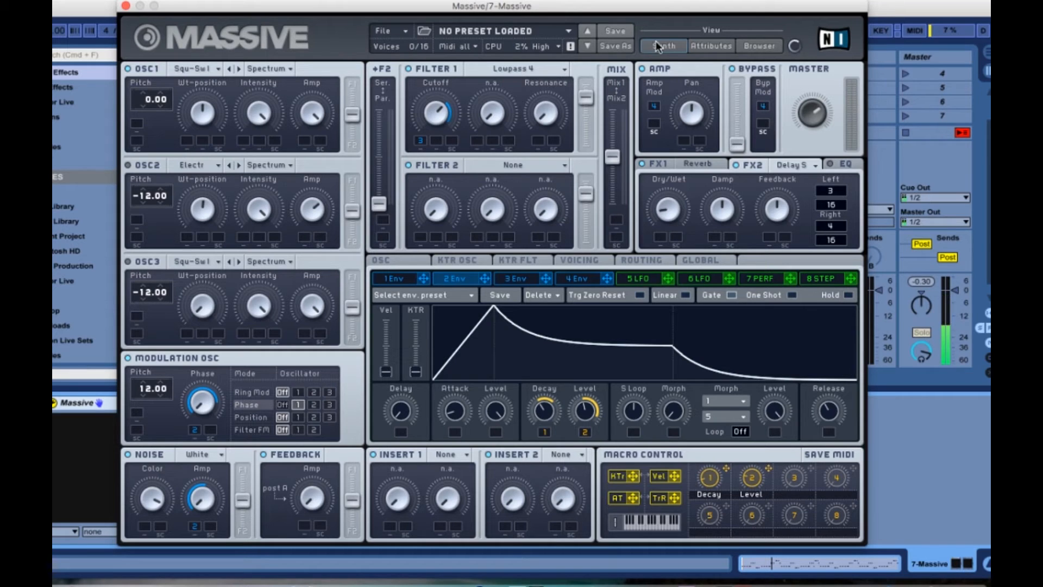
{"action": "left_click", "coordinate": [126, 6]}
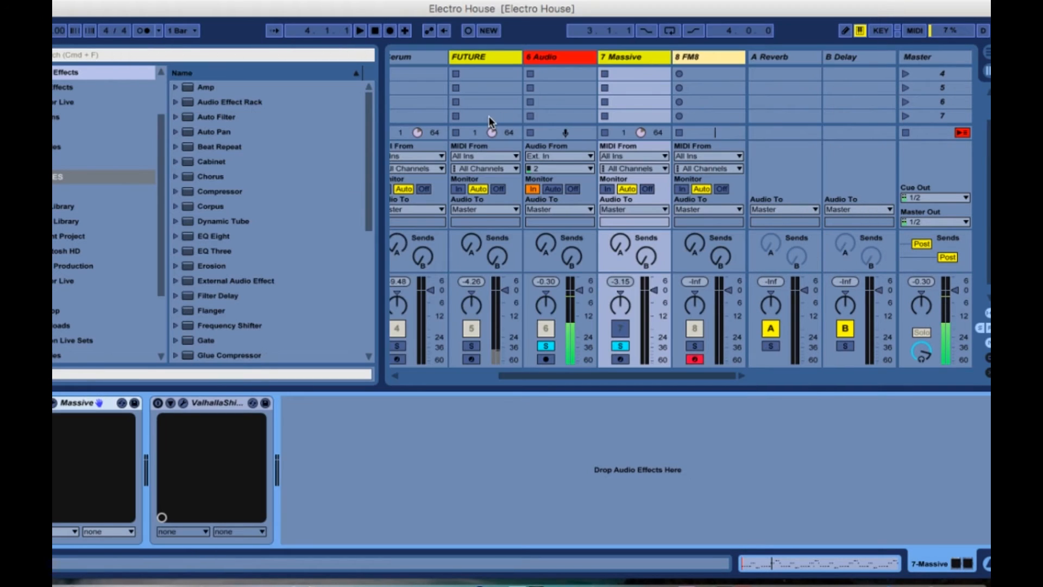
- Copy the first clip of the 7 Massive track into the first clip slot of the 8 FM8 track
{"action": "scroll", "coordinate": [646, 81], "scroll_direction": "up", "scroll_amount": 3}
{"action": "right_click", "coordinate": [637, 86]}
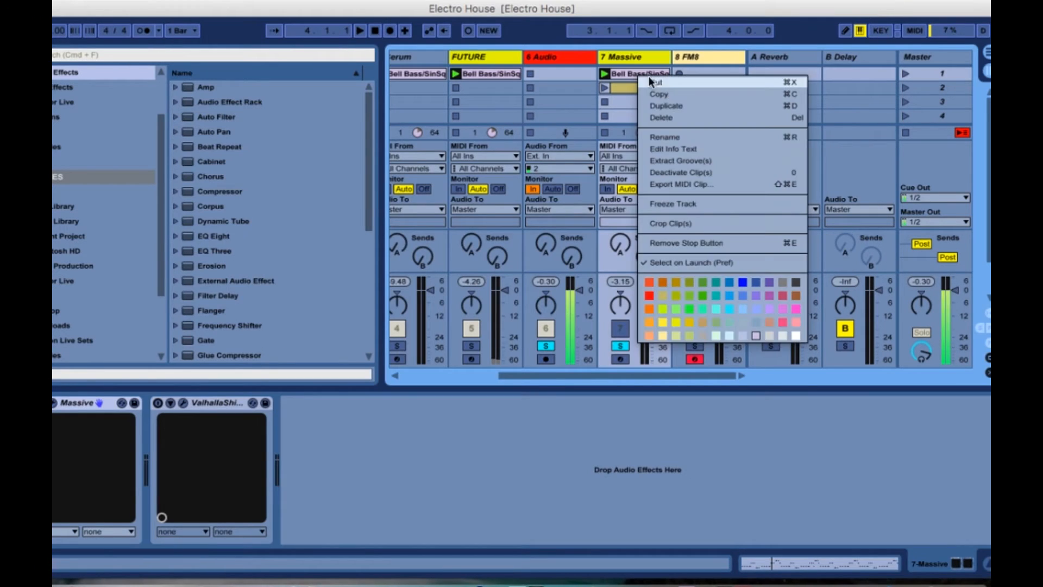
{"action": "left_click", "coordinate": [664, 94]}
{"action": "right_click", "coordinate": [700, 73]}
{"action": "left_click", "coordinate": [712, 79]}
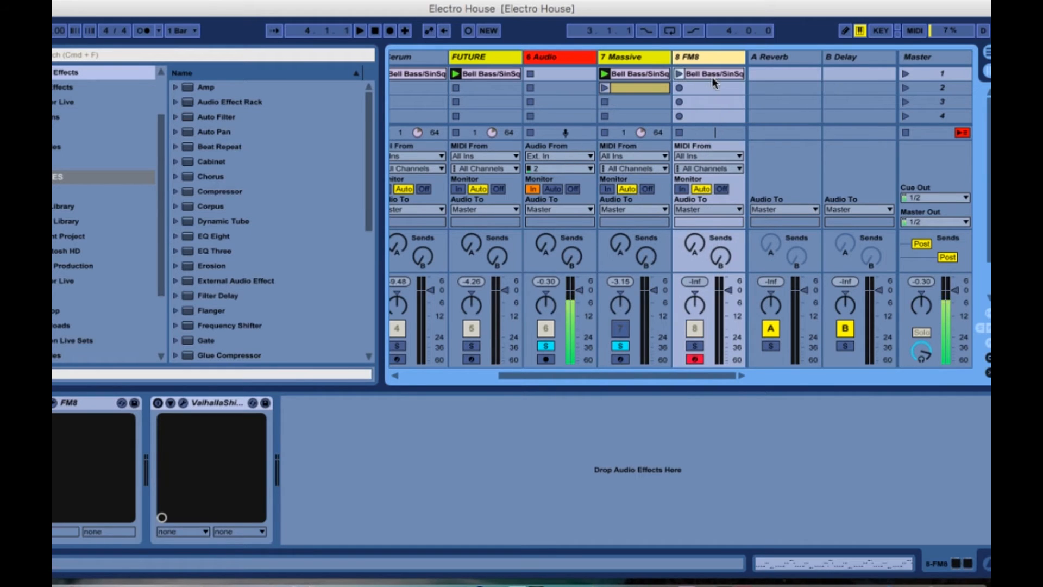
- Solo the 8 FM8 track in place of 7 Massive and launch its copied clip
{"action": "left_click", "coordinate": [695, 346]}
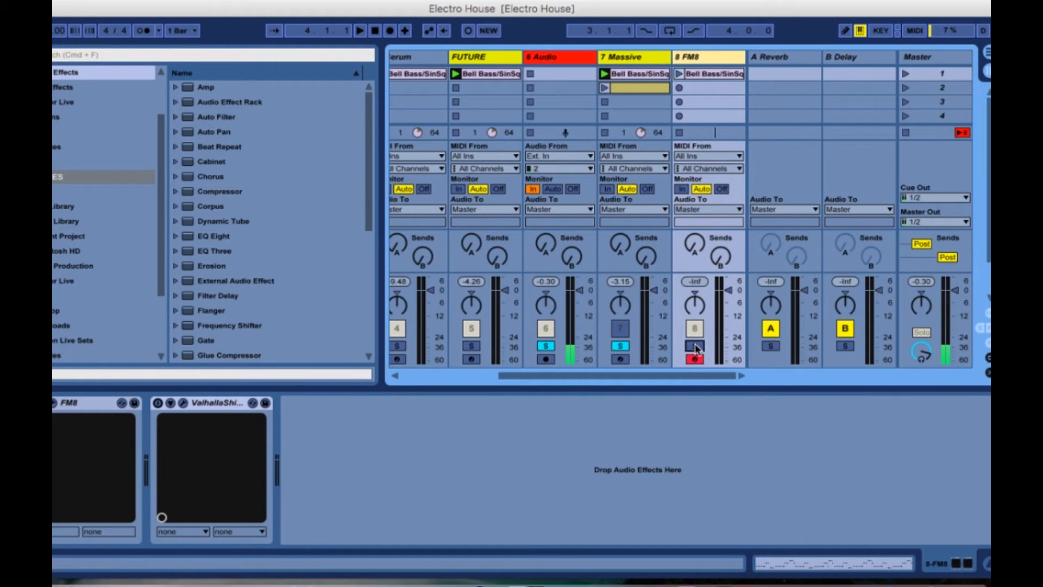
{"action": "left_click", "coordinate": [620, 345]}
{"action": "left_click", "coordinate": [679, 73]}
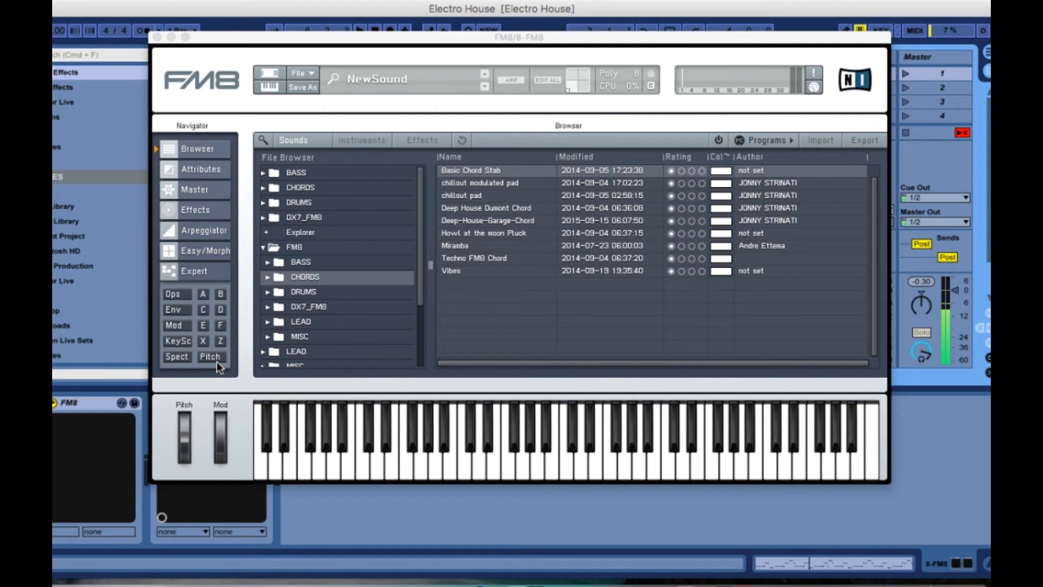
- Raise operator F's output level to 100 in the FM8 matrix and play the clip
{"action": "left_click", "coordinate": [173, 309]}
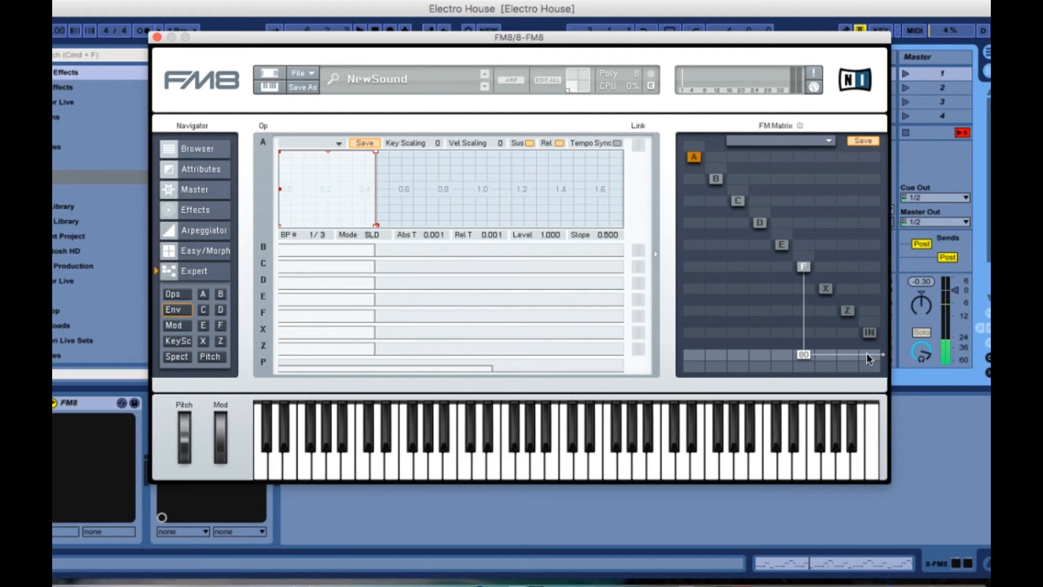
{"action": "left_click_drag", "start_coordinate": [807, 356], "coordinate": [819, 295]}
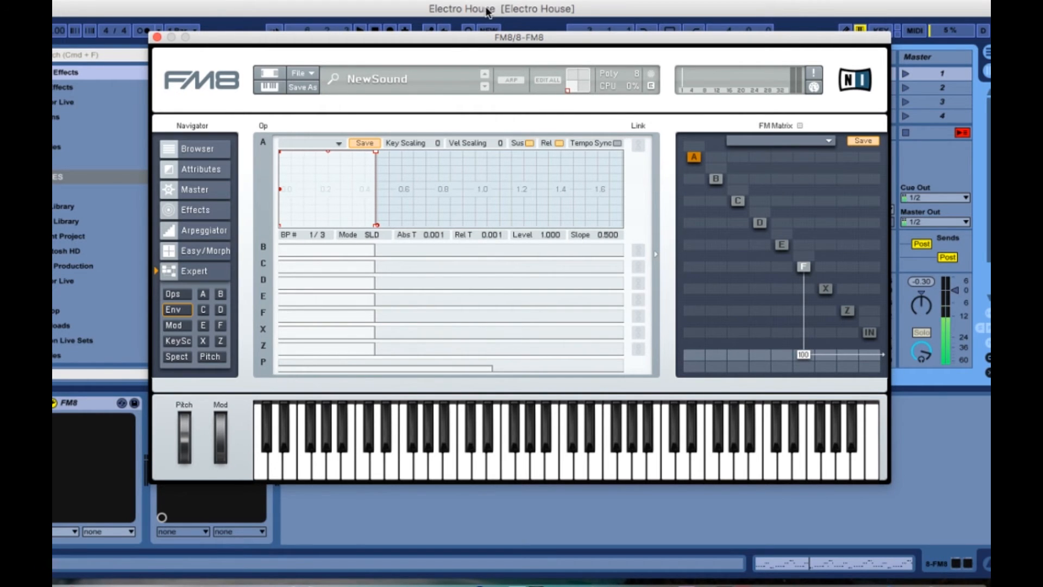
{"action": "left_click_drag", "start_coordinate": [465, 38], "coordinate": [139, 160]}
{"action": "key", "text": "space"}
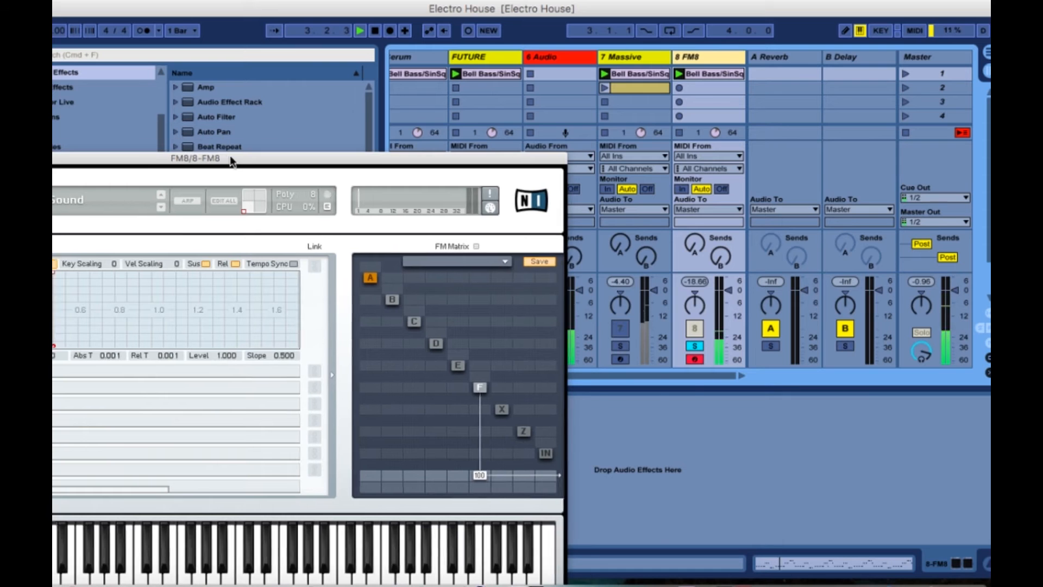
{"action": "left_click_drag", "start_coordinate": [232, 158], "coordinate": [520, 59]}
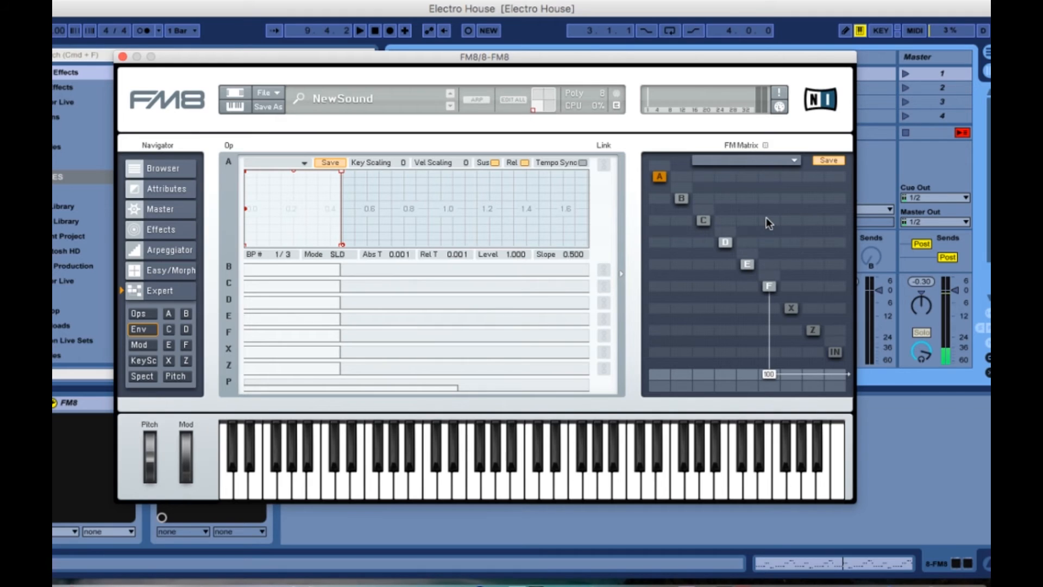
- Chain the operators in the FM matrix during playback: E to F at 90, D to E at 54, C to D at 32, B to C at 39
{"action": "key", "text": "space"}
{"action": "left_click_drag", "start_coordinate": [724, 264], "coordinate": [752, 244]}
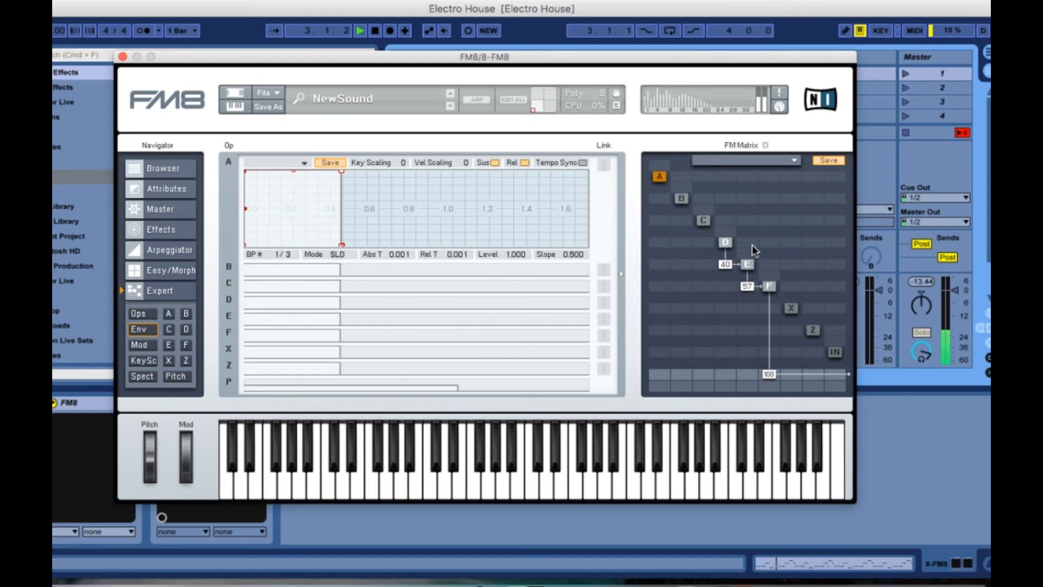
{"action": "left_click_drag", "start_coordinate": [750, 283], "coordinate": [695, 210]}
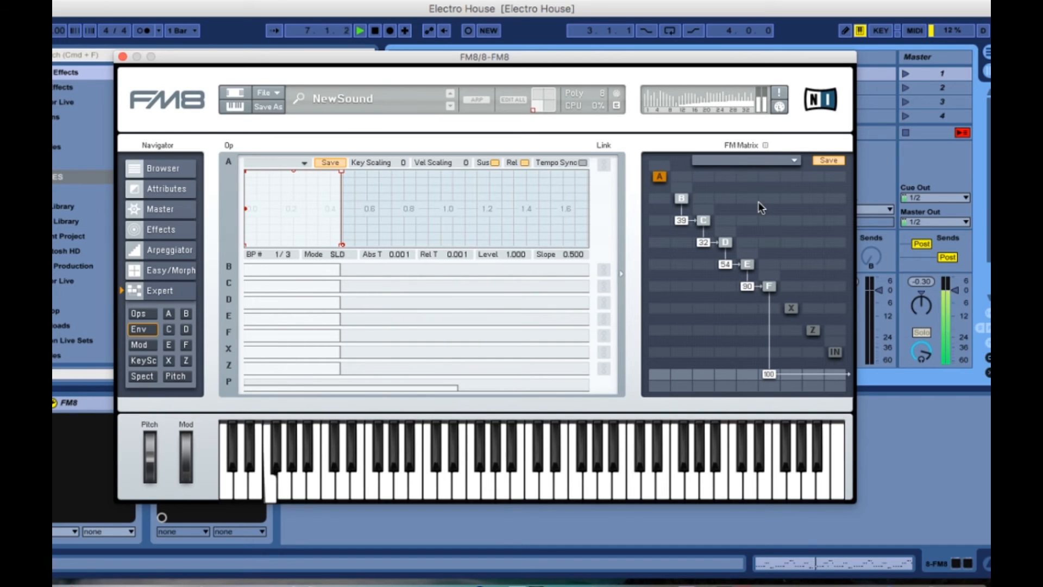
{"action": "key", "text": "space"}
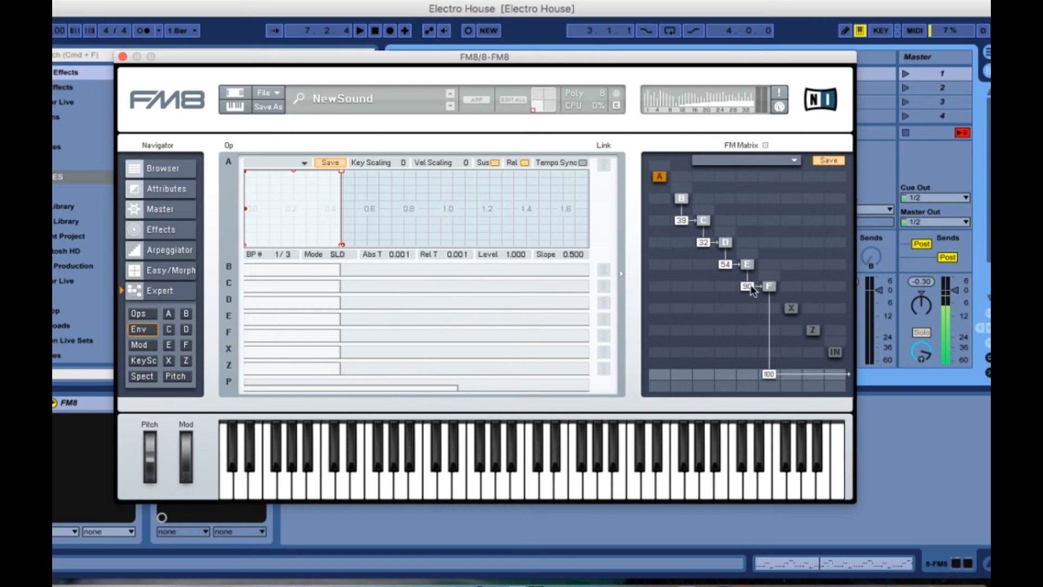
- Change operator F's waveform to Square
{"action": "left_click", "coordinate": [768, 286]}
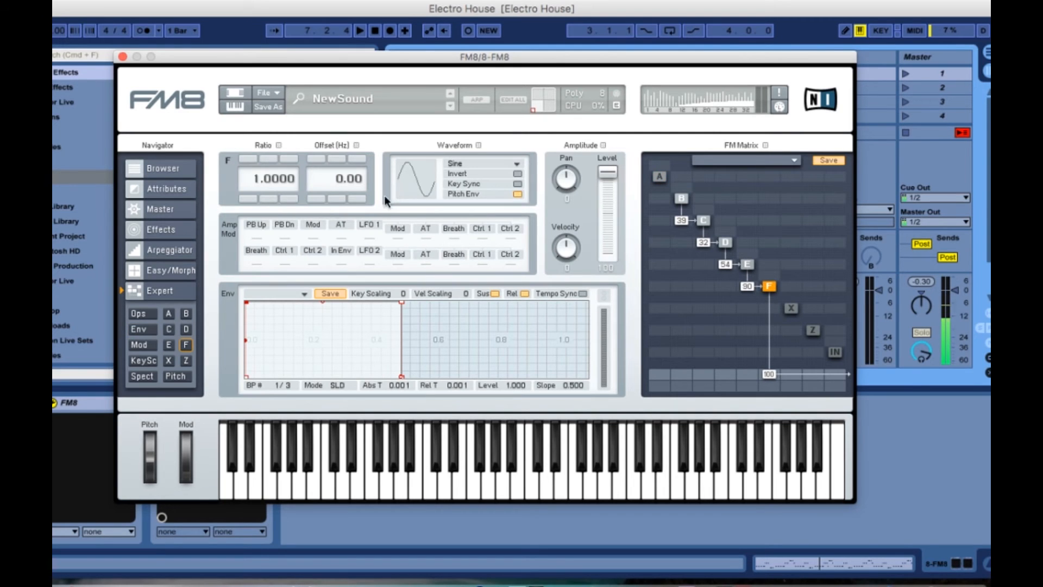
{"action": "left_click", "coordinate": [474, 158]}
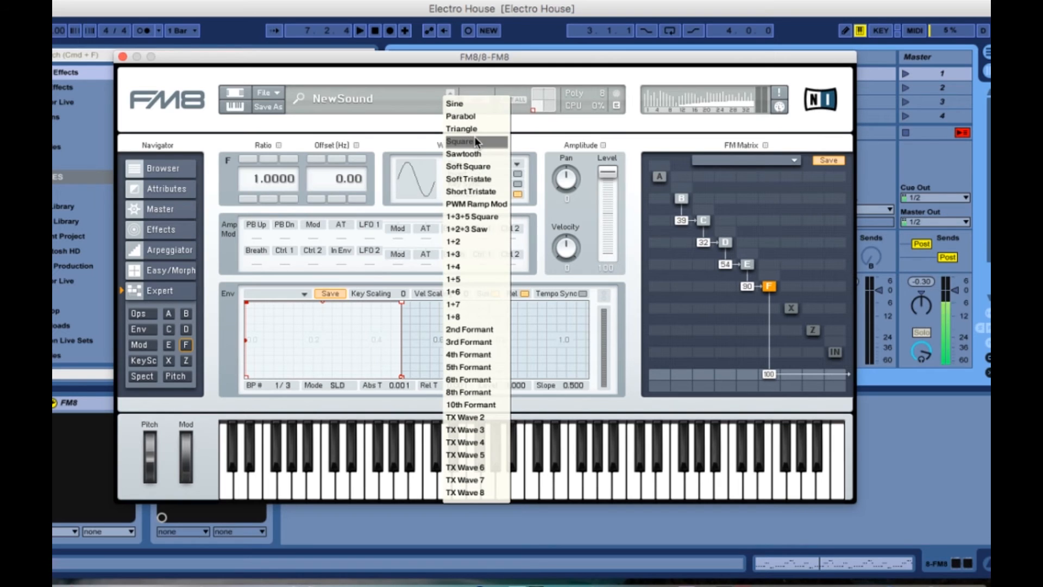
{"action": "left_click", "coordinate": [475, 141]}
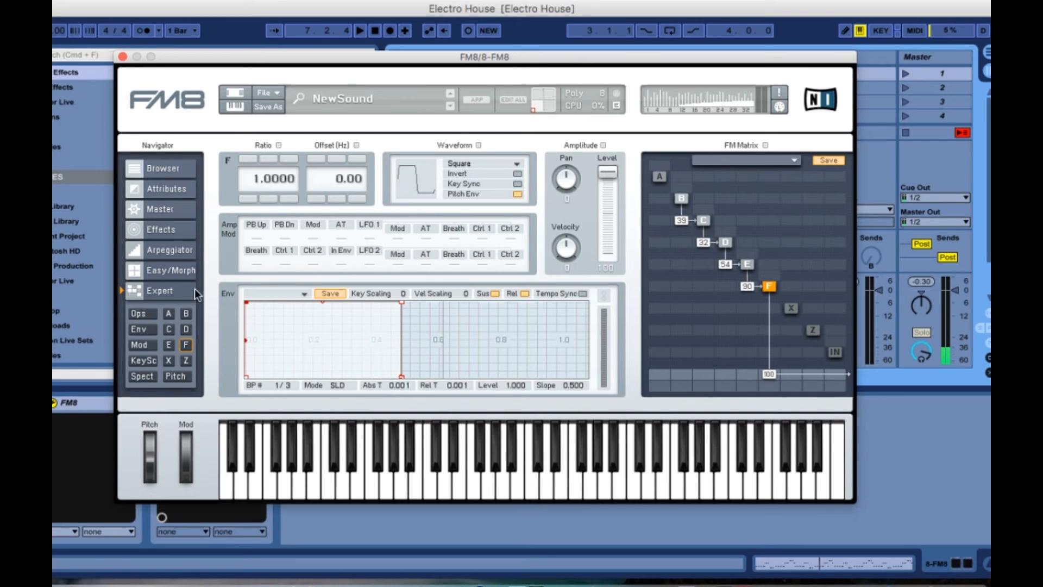
- Link the envelopes of operators A to E and shape them with a 0.004 attack and a fast curved decay to level 0
{"action": "left_click", "coordinate": [140, 329]}
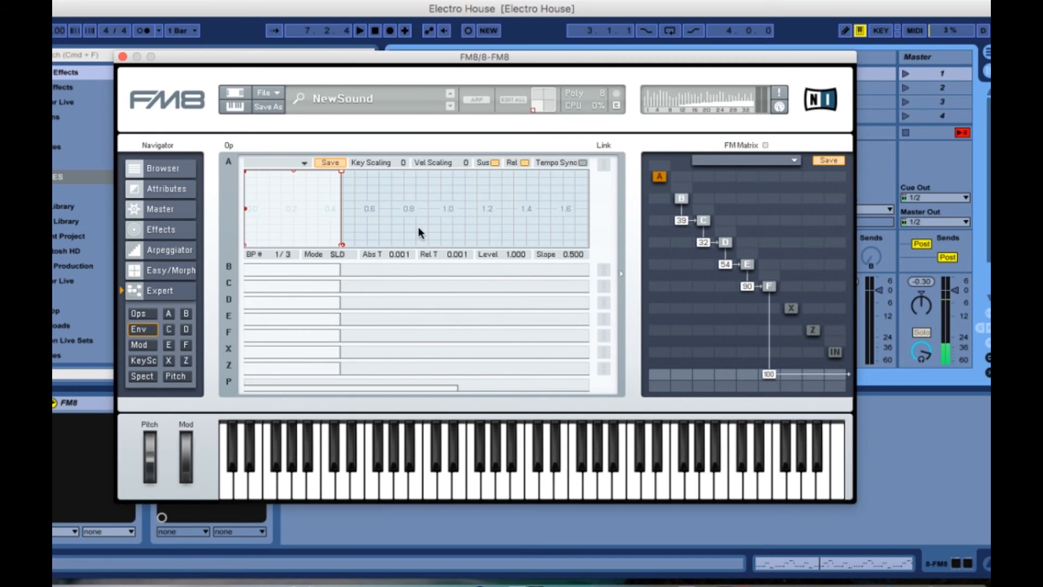
{"action": "left_click", "coordinate": [604, 273]}
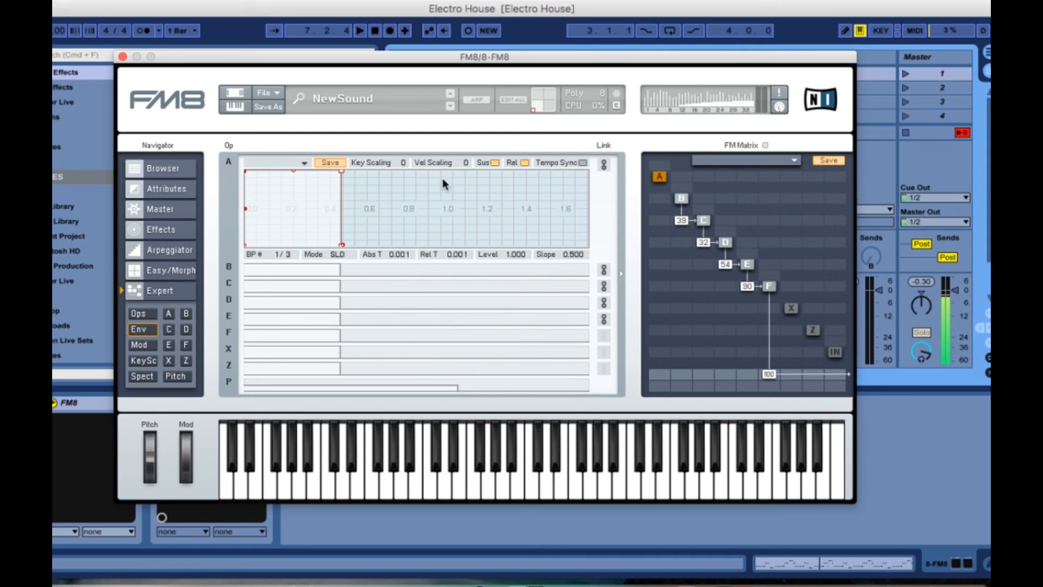
{"action": "left_click_drag", "start_coordinate": [340, 171], "coordinate": [378, 279]}
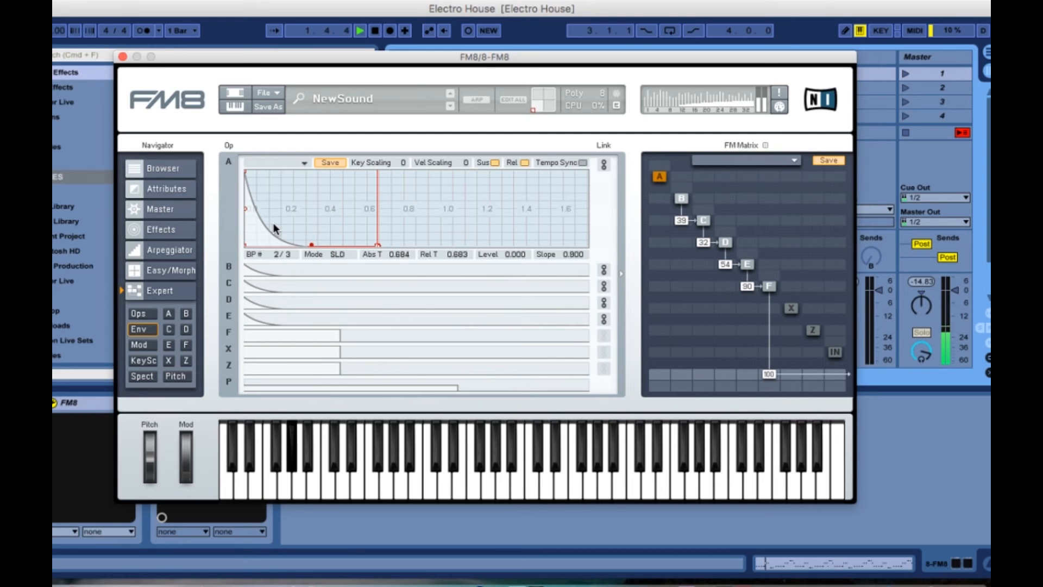
{"action": "mouse_move", "coordinate": [244, 170]}
{"action": "left_mouse_down"}
{"action": "mouse_move", "coordinate": [256, 171]}
{"action": "mouse_move", "coordinate": [246, 169]}
{"action": "left_mouse_up"}
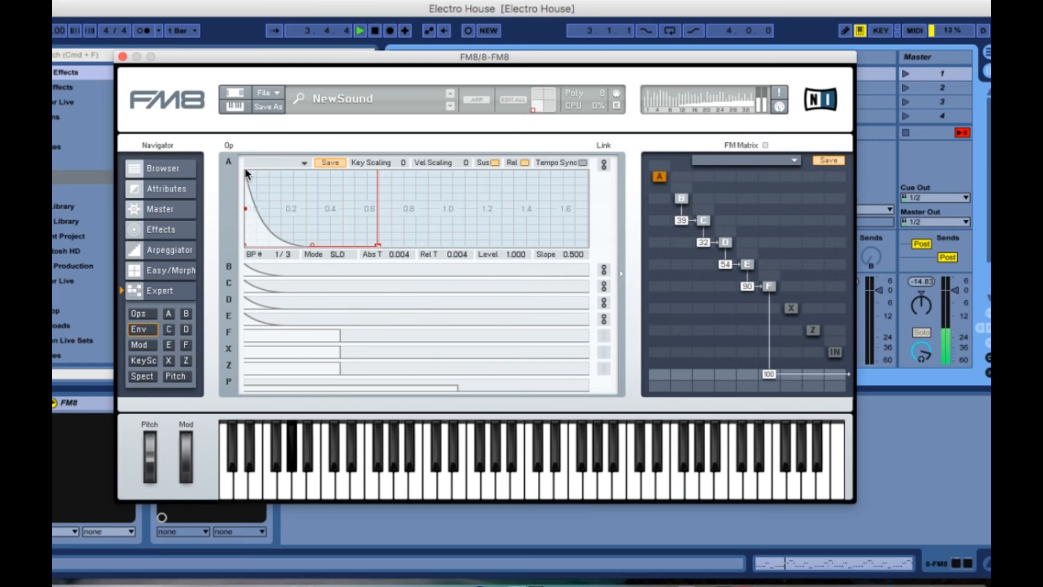
- Set matrix amounts B–C to 31, C–D to 13, D–E to 35 and E–F to 57, and route operator D to the output at 82
{"action": "mouse_move", "coordinate": [682, 220]}
{"action": "left_mouse_down"}
{"action": "mouse_move", "coordinate": [682, 249]}
{"action": "mouse_move", "coordinate": [688, 203]}
{"action": "left_mouse_up"}
{"action": "left_click_drag", "start_coordinate": [702, 240], "coordinate": [748, 311]}
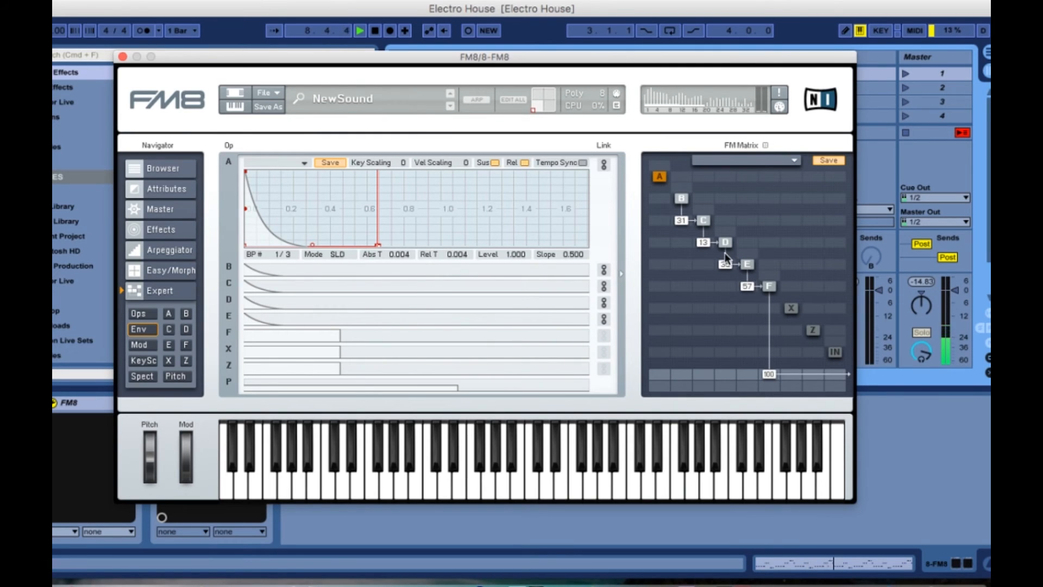
{"action": "left_click_drag", "start_coordinate": [727, 374], "coordinate": [729, 334]}
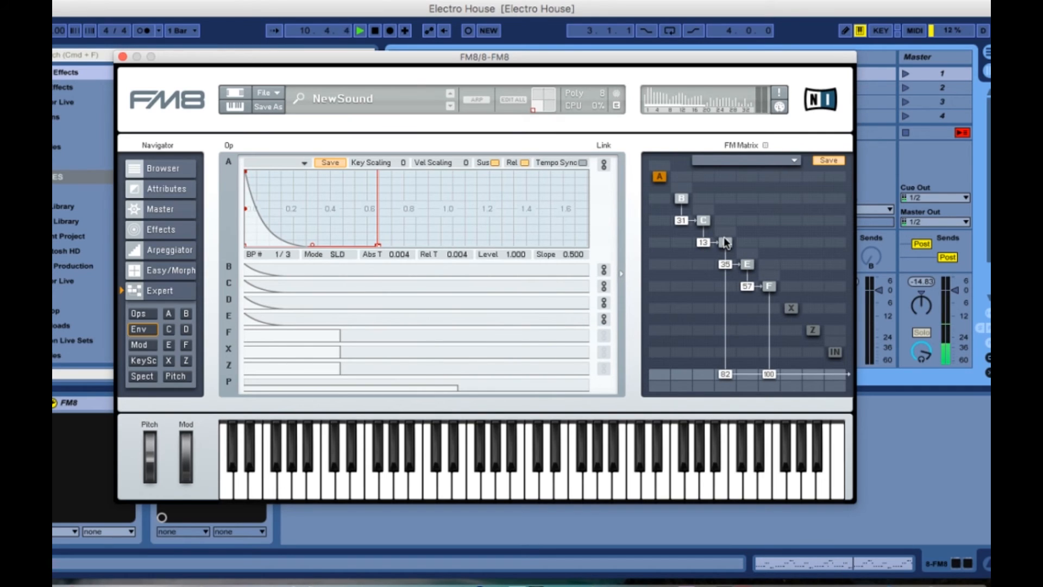
- Shape operator F's envelope with a 0.036 attack and a longer curved decay to level 0
{"action": "left_click", "coordinate": [338, 337]}
{"action": "left_click_drag", "start_coordinate": [341, 326], "coordinate": [422, 332]}
{"action": "left_click_drag", "start_coordinate": [335, 328], "coordinate": [347, 303]}
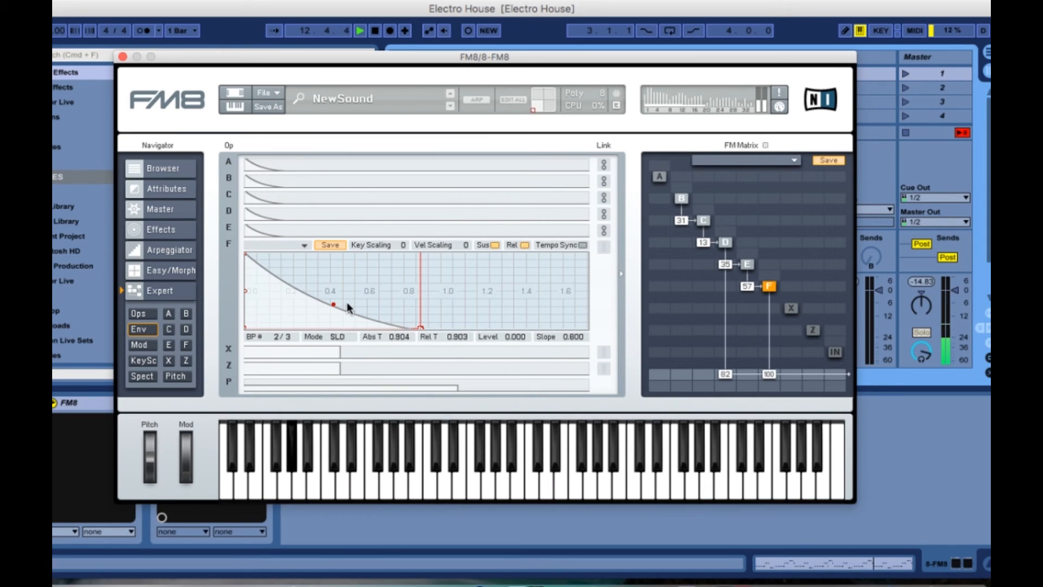
{"action": "left_click_drag", "start_coordinate": [244, 254], "coordinate": [251, 253]}
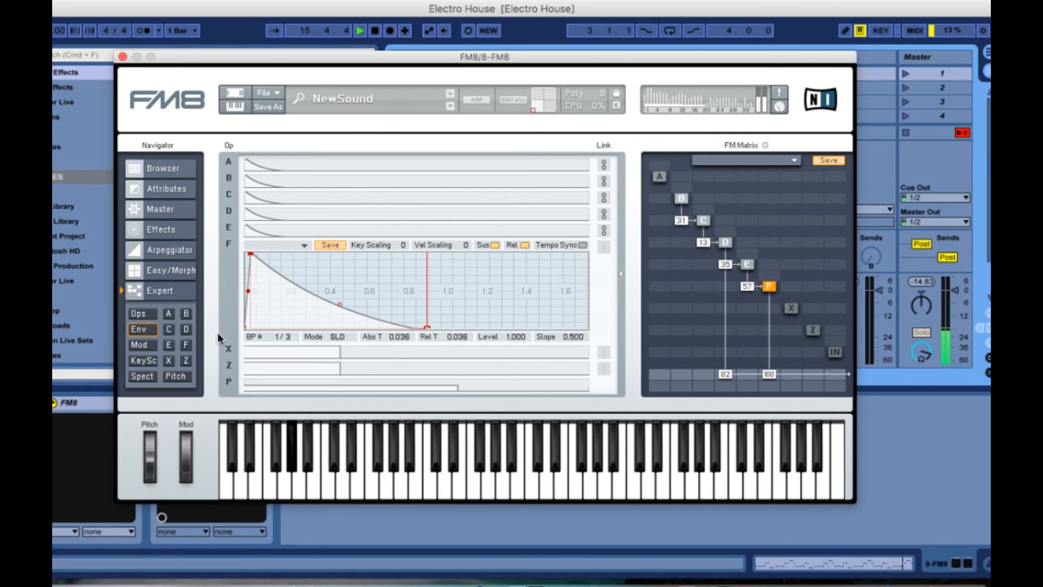
- Set matrix amounts E–F to 38, D–E to 57, C–D to 31 and B–C to 41, and the linked envelopes' decay slope to 0.889
{"action": "mouse_move", "coordinate": [748, 286]}
{"action": "left_mouse_down"}
{"action": "mouse_move", "coordinate": [750, 272]}
{"action": "mouse_move", "coordinate": [755, 298]}
{"action": "left_mouse_up"}
{"action": "left_click_drag", "start_coordinate": [727, 265], "coordinate": [680, 212]}
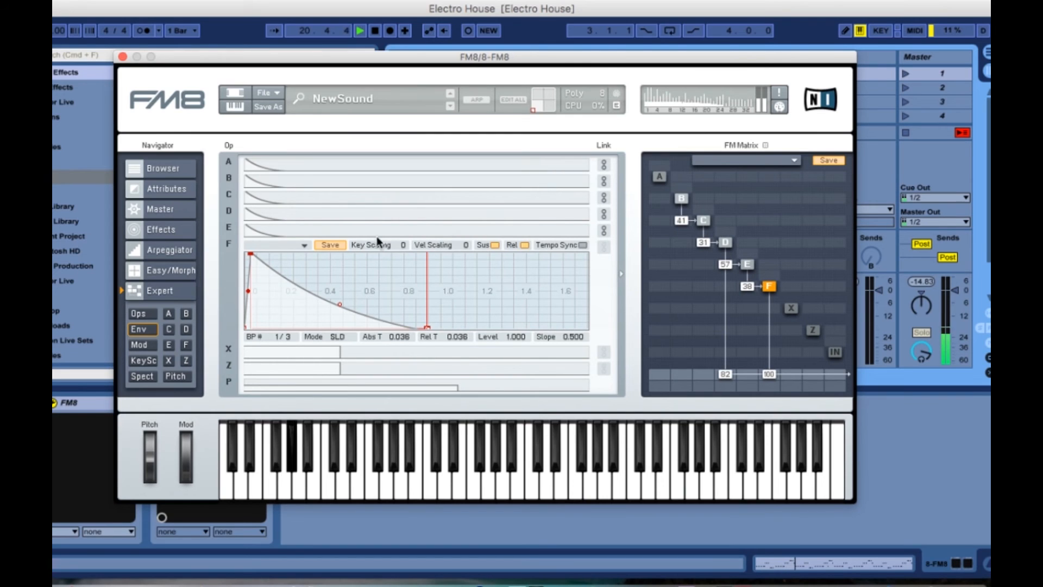
{"action": "left_click", "coordinate": [351, 228]}
{"action": "left_click", "coordinate": [312, 311]}
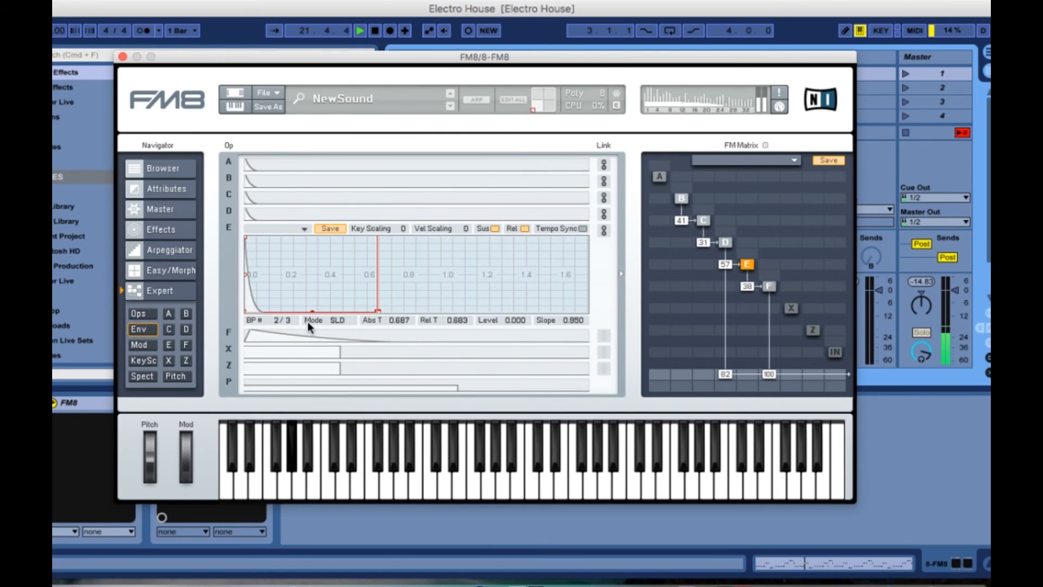
{"action": "left_click_drag", "start_coordinate": [308, 321], "coordinate": [313, 319]}
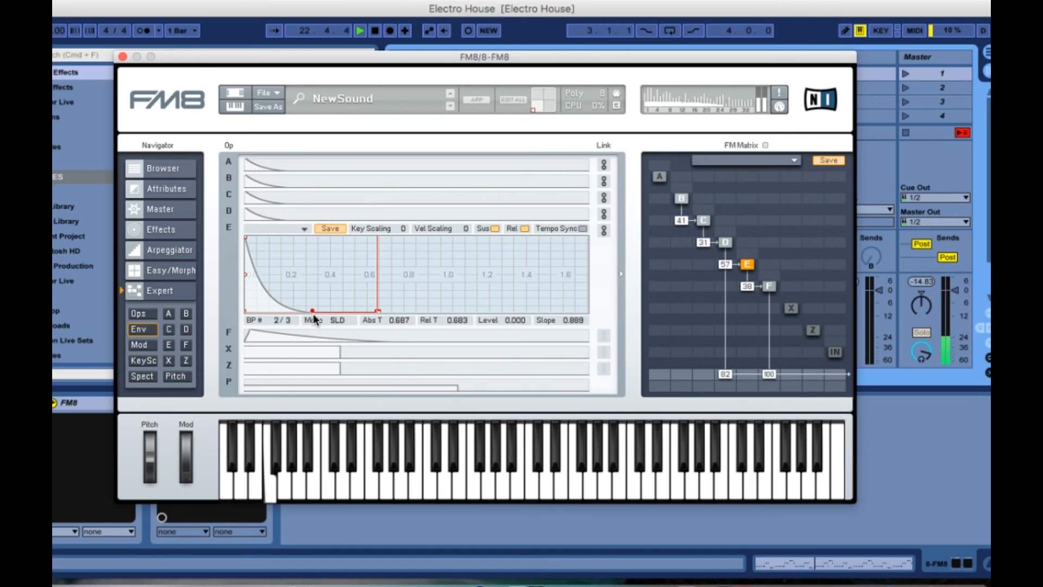
- Enable the Tremolo and Reverb effects in FM8
{"action": "left_click", "coordinate": [161, 229]}
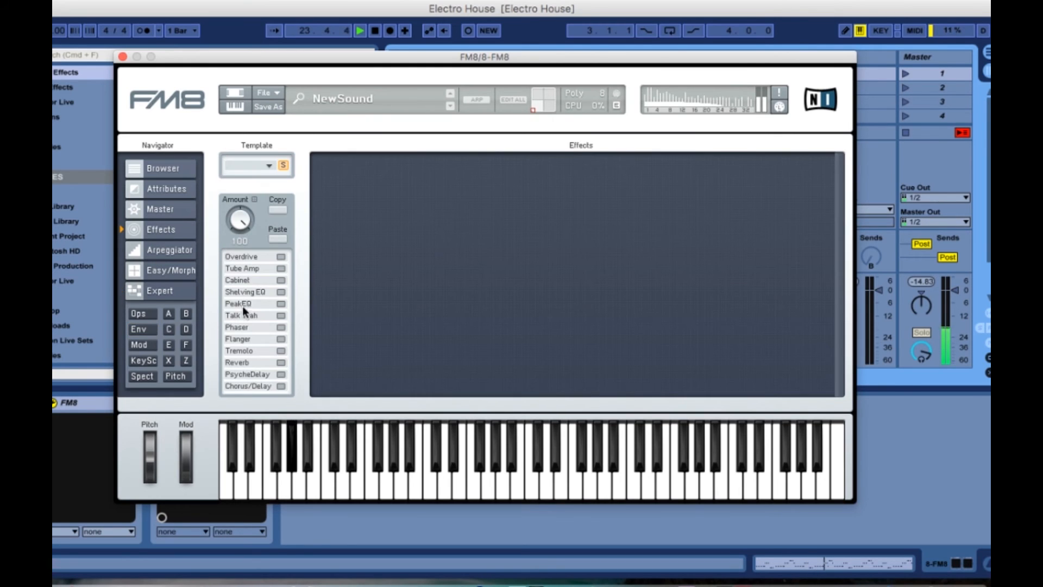
{"action": "left_click", "coordinate": [283, 350]}
{"action": "left_click", "coordinate": [283, 362]}
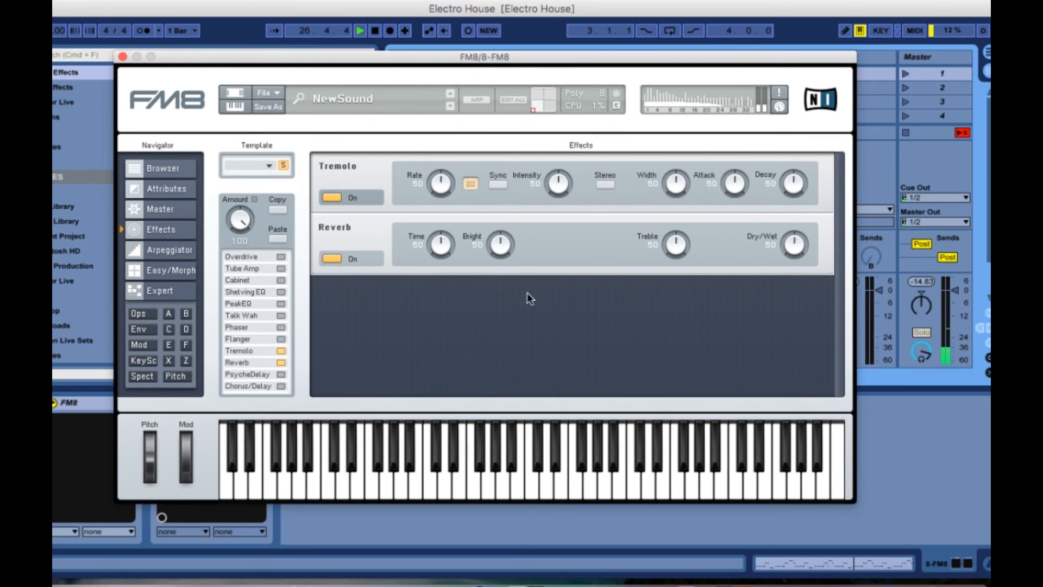
- Enable the Tube Amp effect, leaving Overdrive off, and set its Drive to 73
{"action": "left_click", "coordinate": [279, 256]}
{"action": "left_click", "coordinate": [279, 269]}
{"action": "left_click", "coordinate": [279, 257]}
{"action": "left_click_drag", "start_coordinate": [486, 187], "coordinate": [506, 158]}
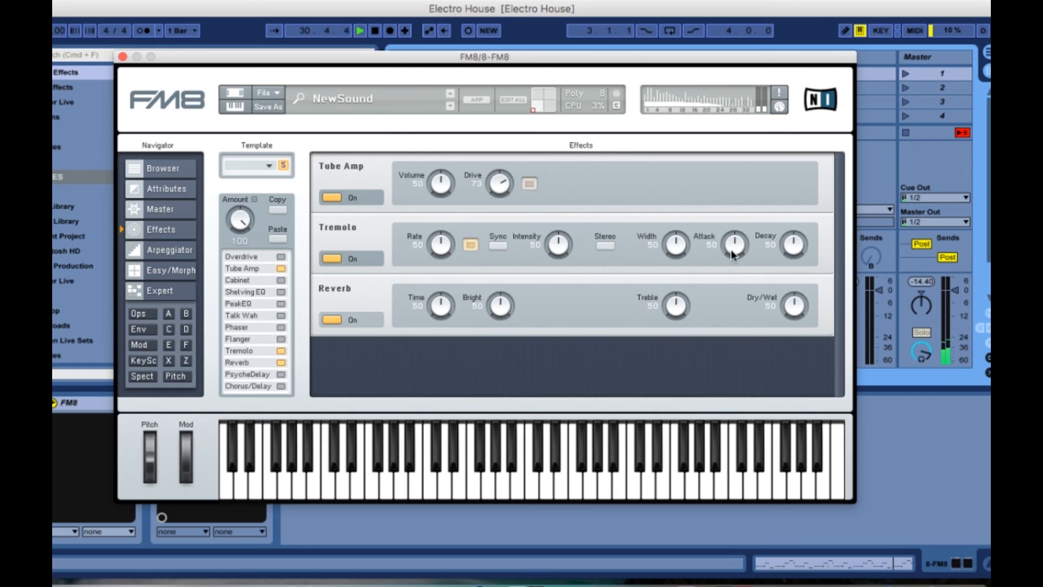
- Lower the Tremolo intensity to 14, switch its Stereo option and close the FM8 window
{"action": "left_click_drag", "start_coordinate": [558, 245], "coordinate": [565, 278]}
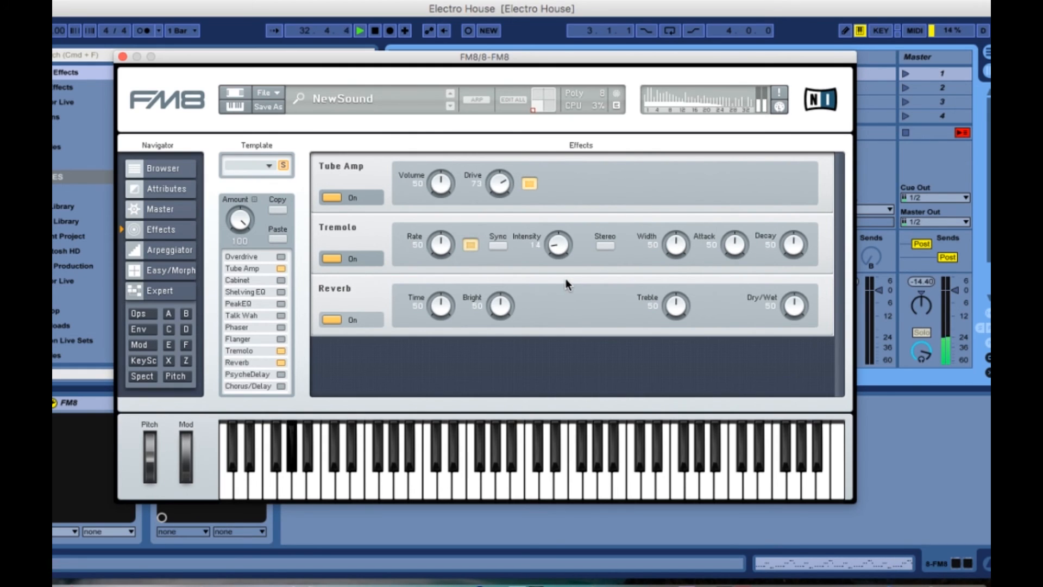
{"action": "left_click", "coordinate": [604, 243]}
{"action": "left_click", "coordinate": [123, 57]}
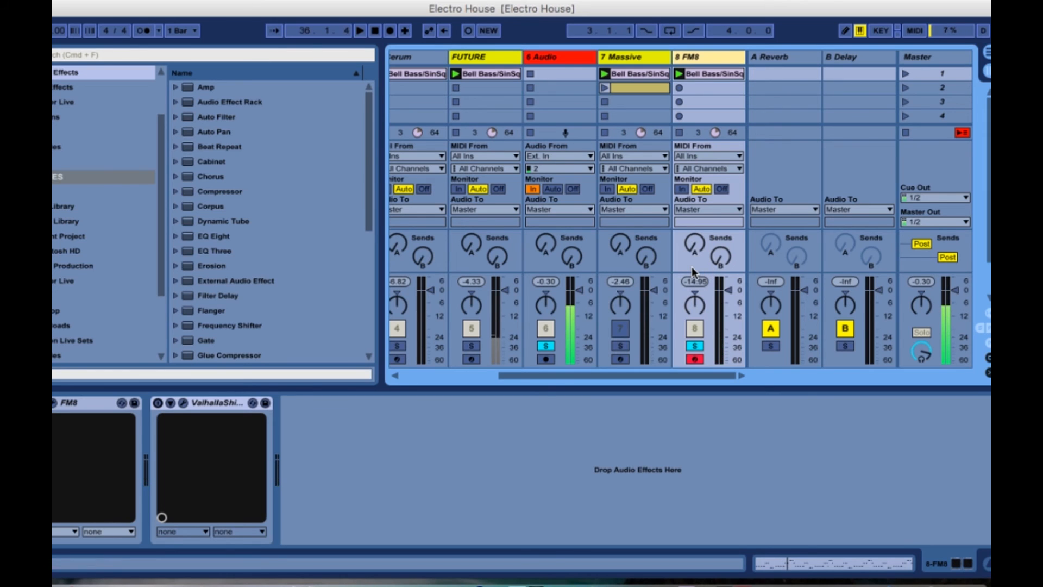
- Arm the 7 Massive track for recording and solo it together with the 6 Audio track
{"action": "left_click", "coordinate": [620, 359]}
{"action": "left_click", "coordinate": [619, 345]}
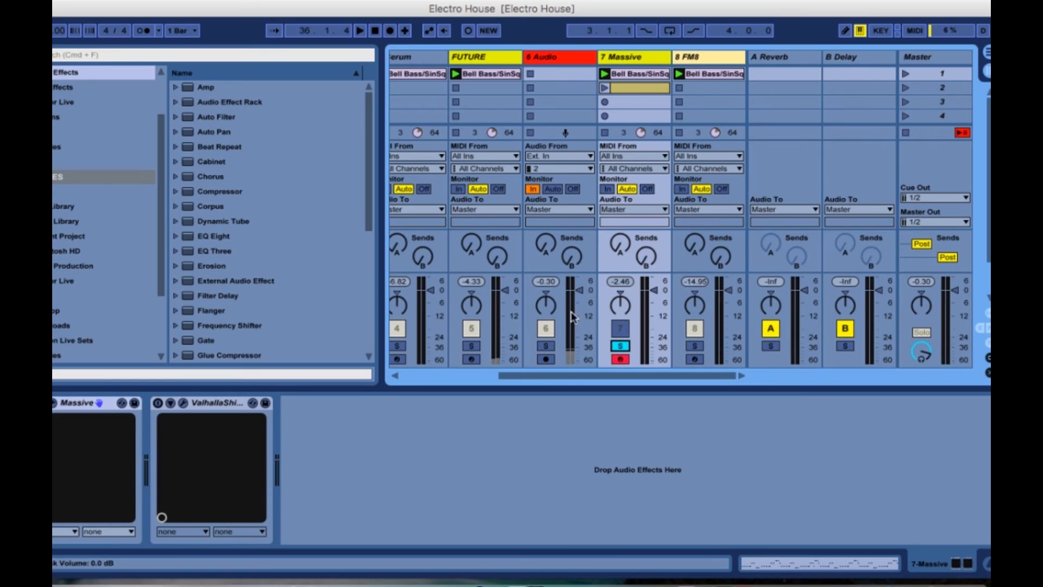
{"action": "left_click", "coordinate": [546, 346]}
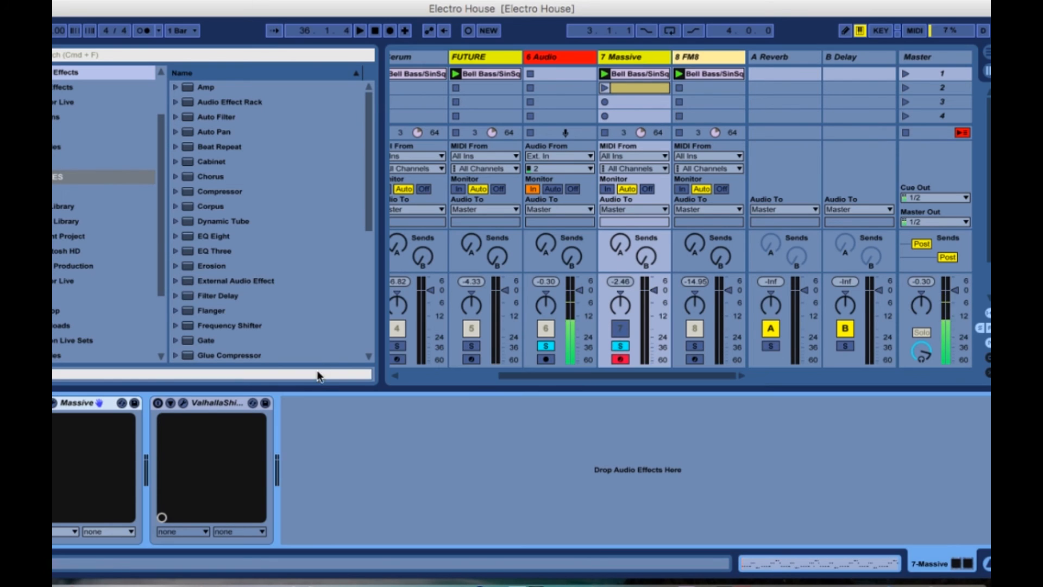
{"action": "scroll", "coordinate": [97, 146], "scroll_direction": "up", "scroll_amount": 3}
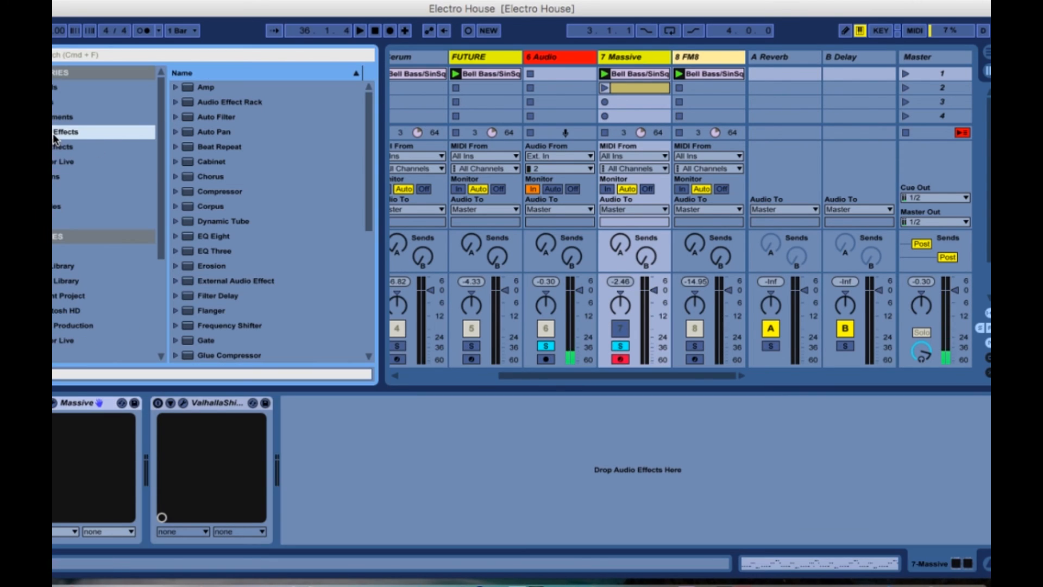
- Load the HAAS EFFECT audio effect rack after ValhallaShimmer on the 7 Massive track
{"action": "left_click", "coordinate": [176, 103]}
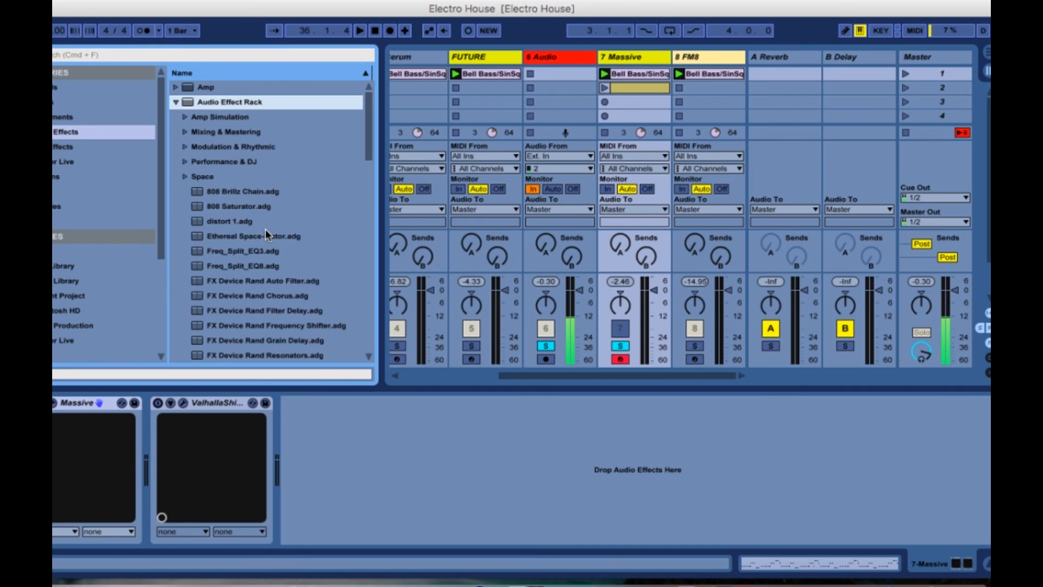
{"action": "scroll", "coordinate": [265, 230], "scroll_direction": "down", "scroll_amount": 5}
{"action": "left_click_drag", "start_coordinate": [239, 206], "coordinate": [430, 492]}
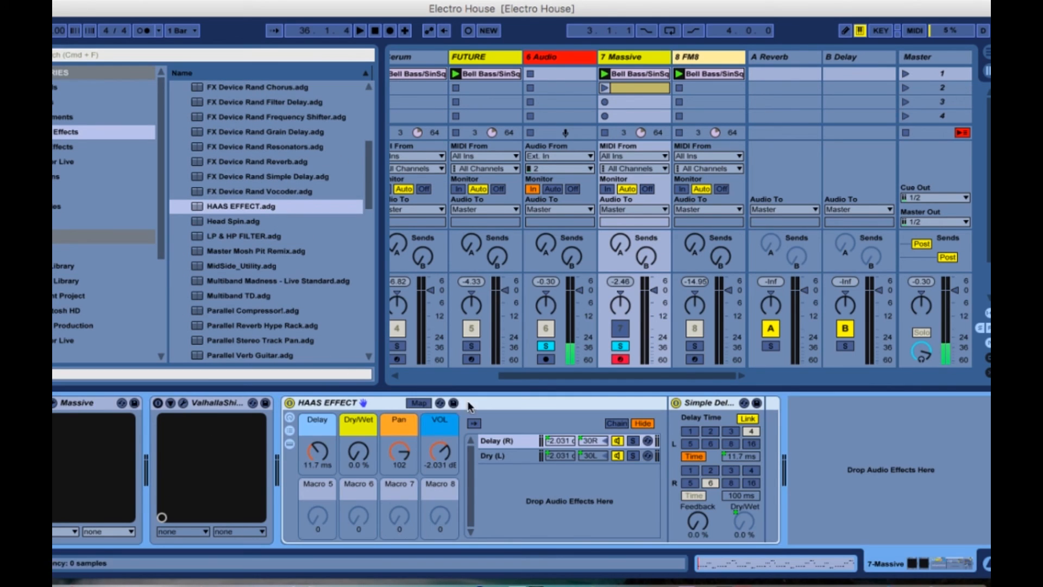
- Play the Massive track with the HAAS EFFECT rack bypassed, and switch the rack back on to compare
{"action": "left_click", "coordinate": [288, 403]}
{"action": "key", "text": "space"}
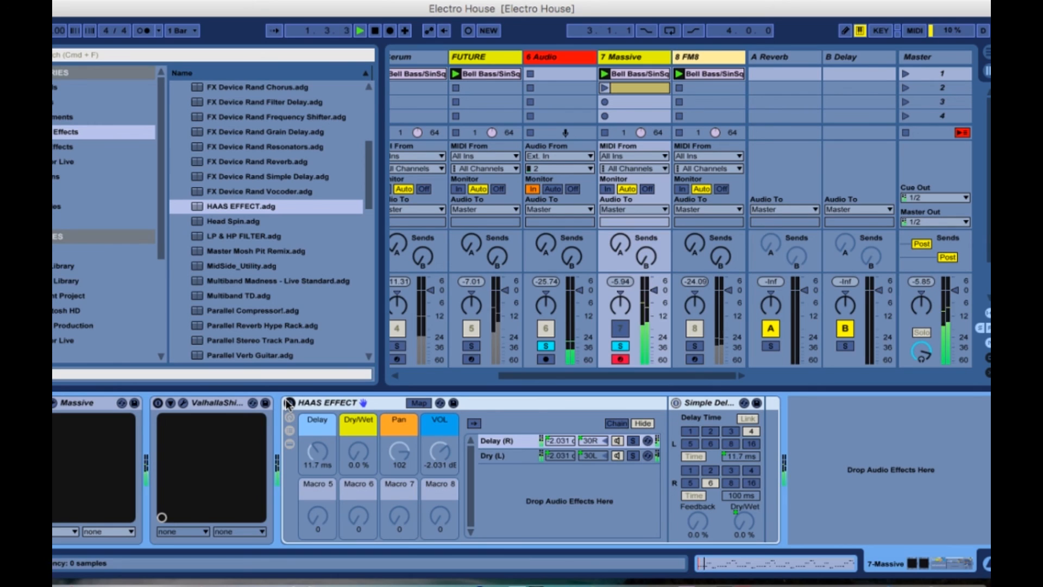
{"action": "left_click", "coordinate": [289, 402]}
- Set the HAAS EFFECT rack's Delay to 25.9 ms, Dry/Wet to 100 % and Pan to 127, and compare against the bypassed sound
{"action": "left_click_drag", "start_coordinate": [358, 459], "coordinate": [326, 435]}
{"action": "left_click_drag", "start_coordinate": [399, 459], "coordinate": [420, 454]}
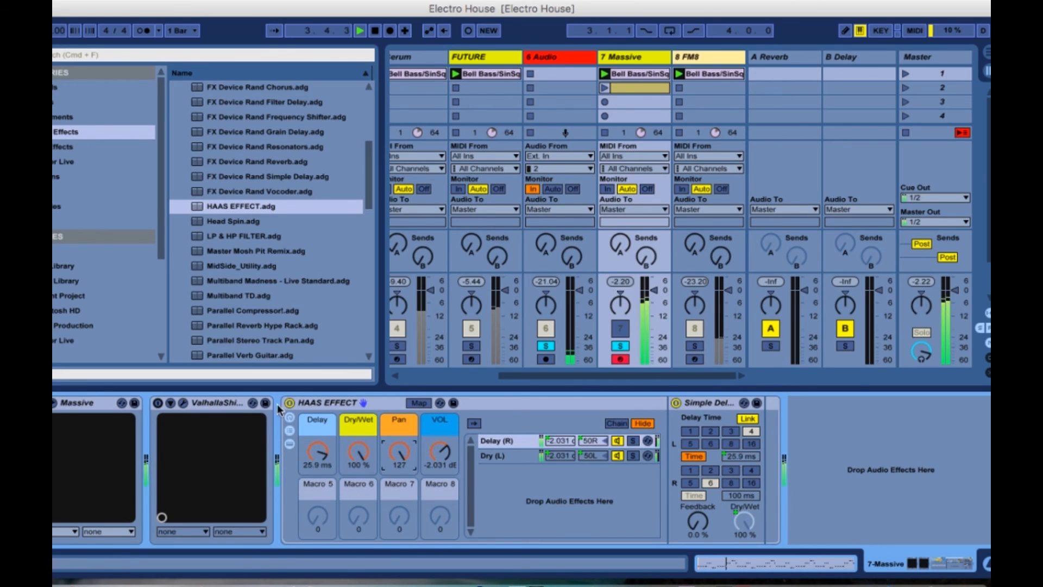
{"action": "left_click", "coordinate": [289, 403]}
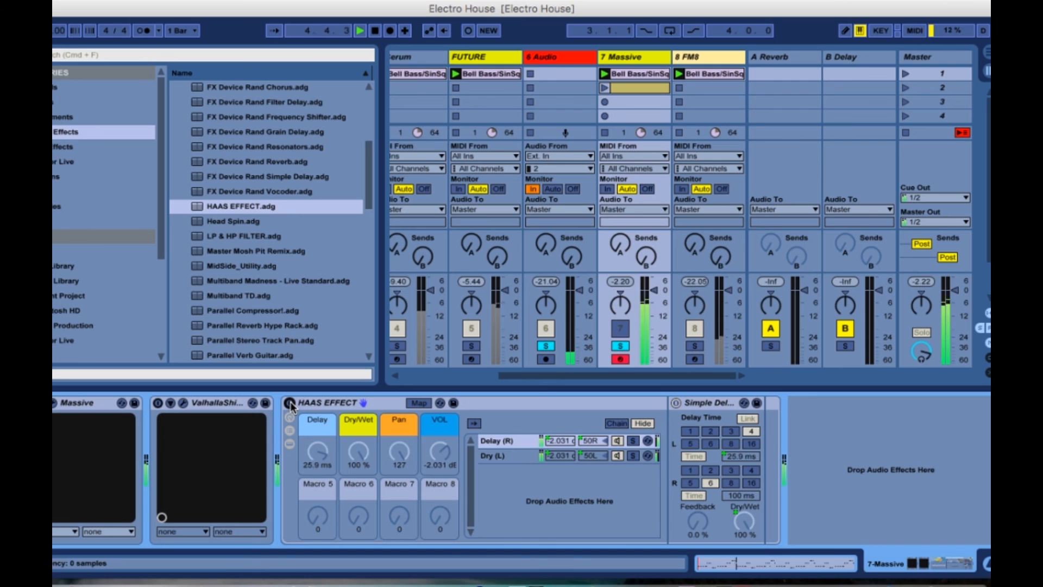
{"action": "left_click", "coordinate": [290, 403]}
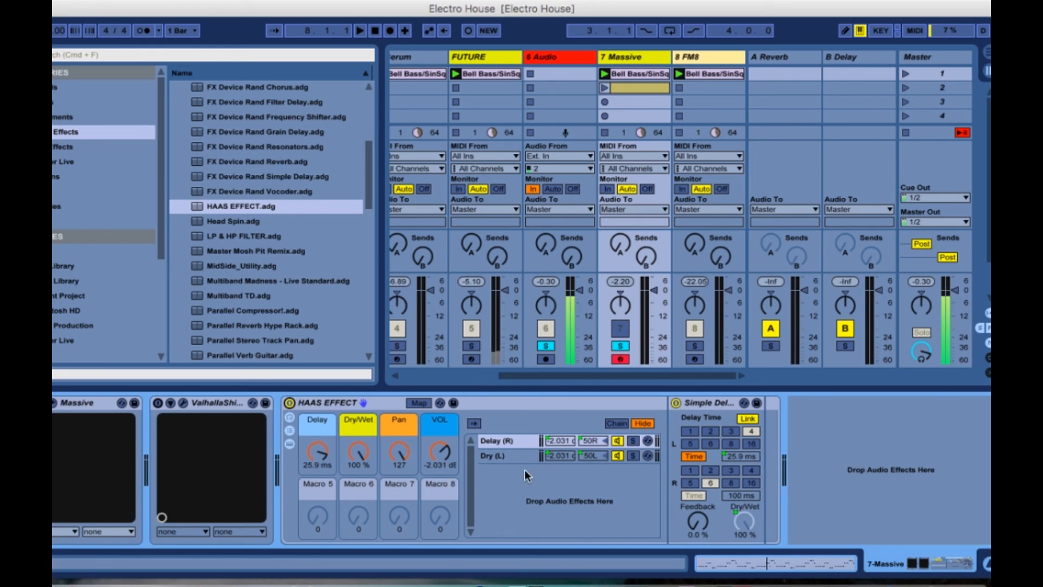
- Set the HAAS EFFECT rack's Pan to 106 and Delay to 28.2 ms, looking through its Dry and Delay chains
{"action": "left_click_drag", "start_coordinate": [400, 451], "coordinate": [400, 469]}
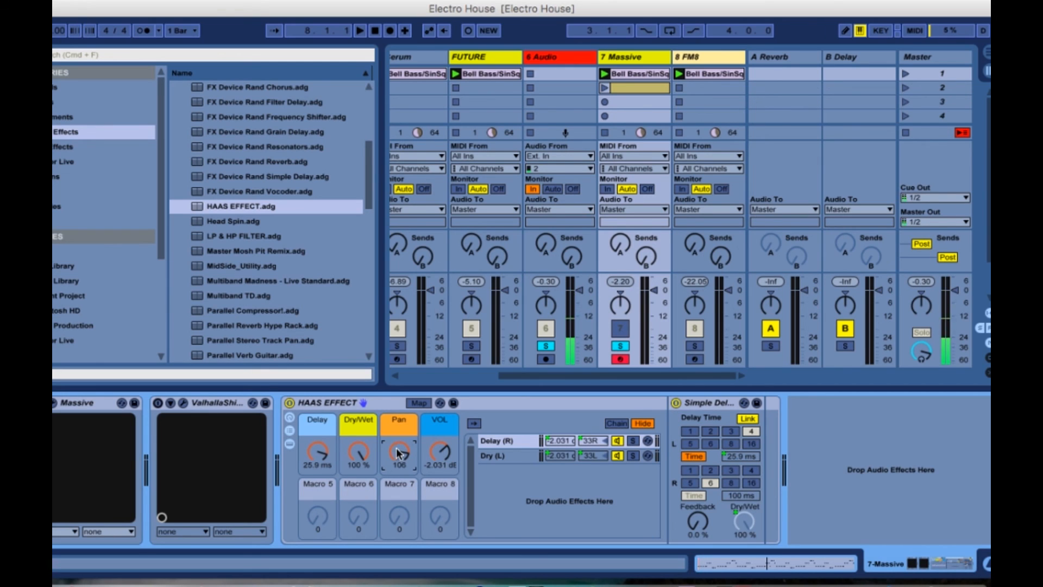
{"action": "left_click", "coordinate": [520, 457]}
{"action": "left_click", "coordinate": [508, 441]}
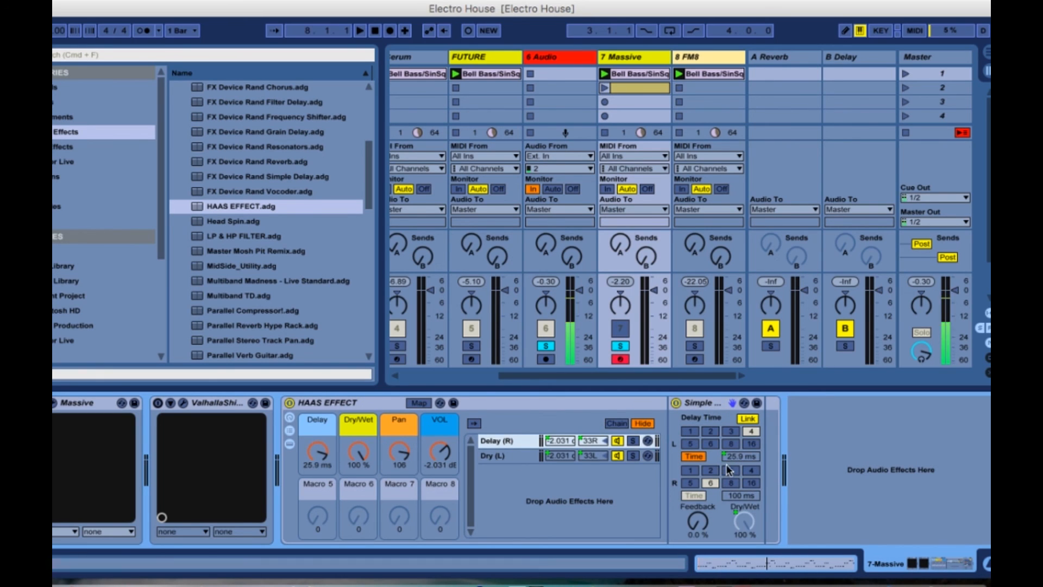
{"action": "left_click_drag", "start_coordinate": [318, 451], "coordinate": [318, 441]}
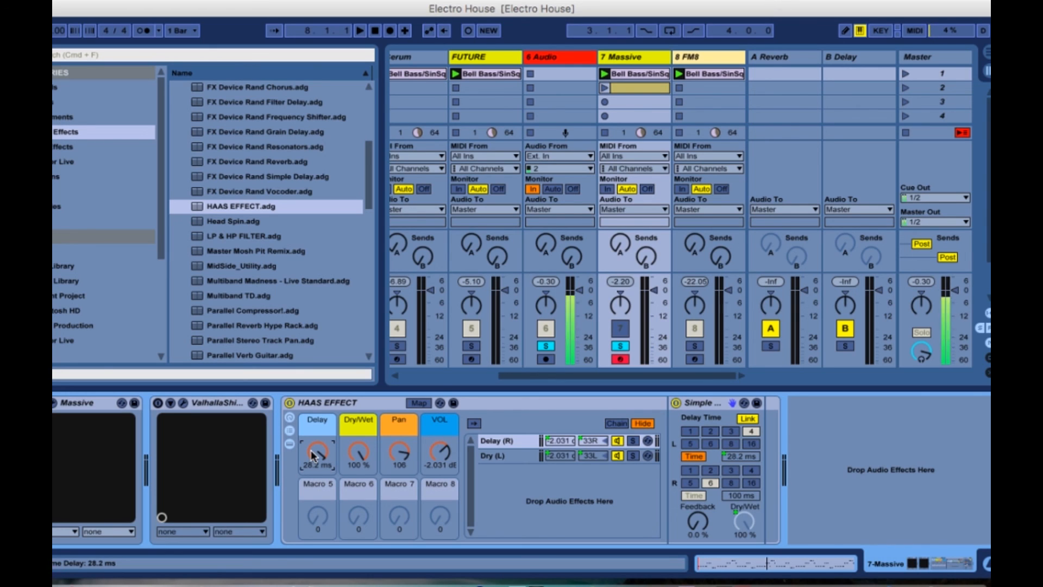
- Hide the browser and show the device chain of the FUTURE track
{"action": "left_click", "coordinate": [417, 388]}
{"action": "left_click", "coordinate": [379, 256]}
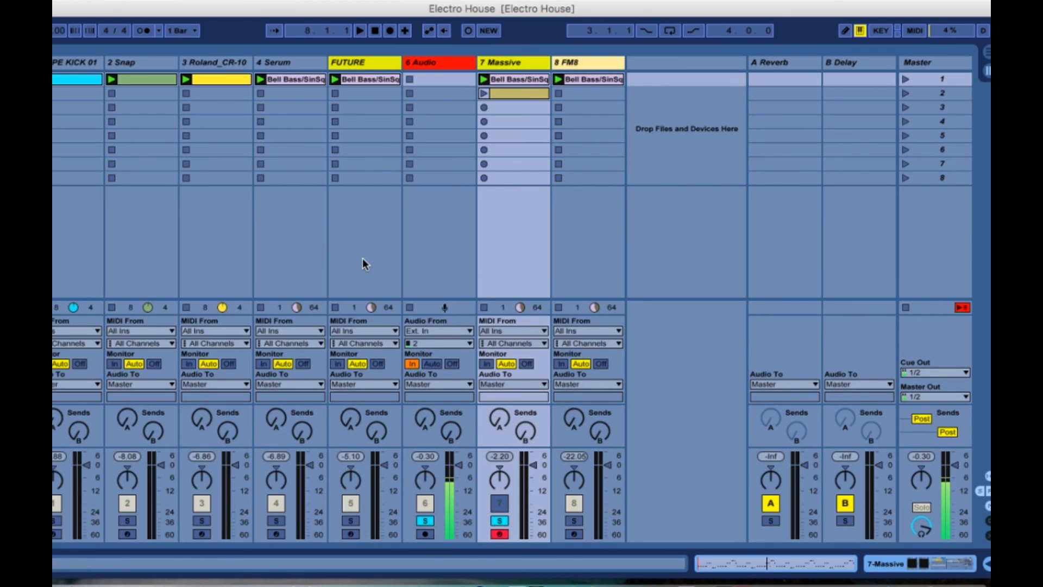
{"action": "double_click", "coordinate": [348, 63]}
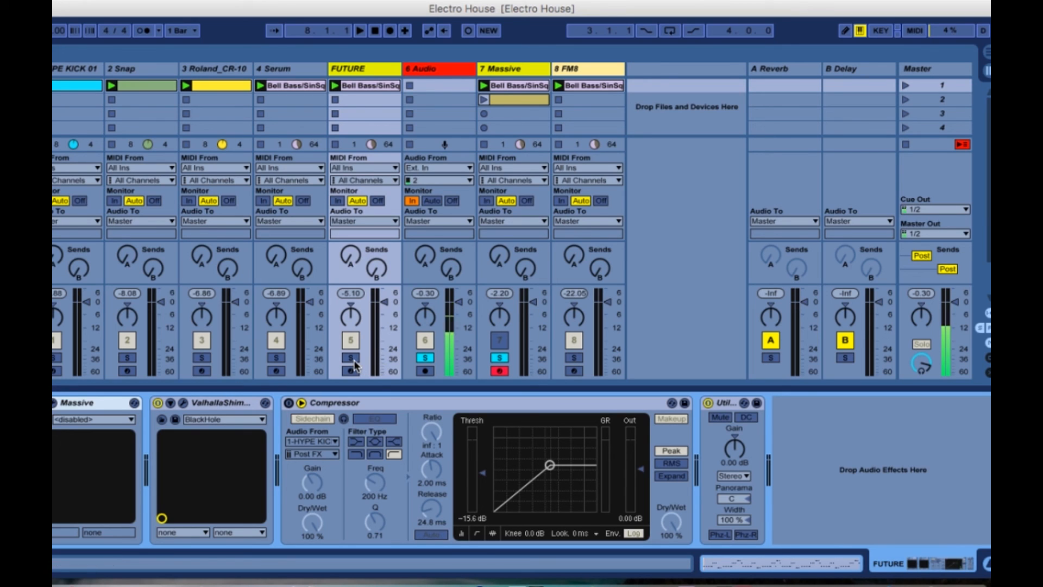
- Clear the track solos and play the session while viewing envelope 1 in the FUTURE track's Massive
{"action": "left_click", "coordinate": [427, 357]}
{"action": "key", "text": "space"}
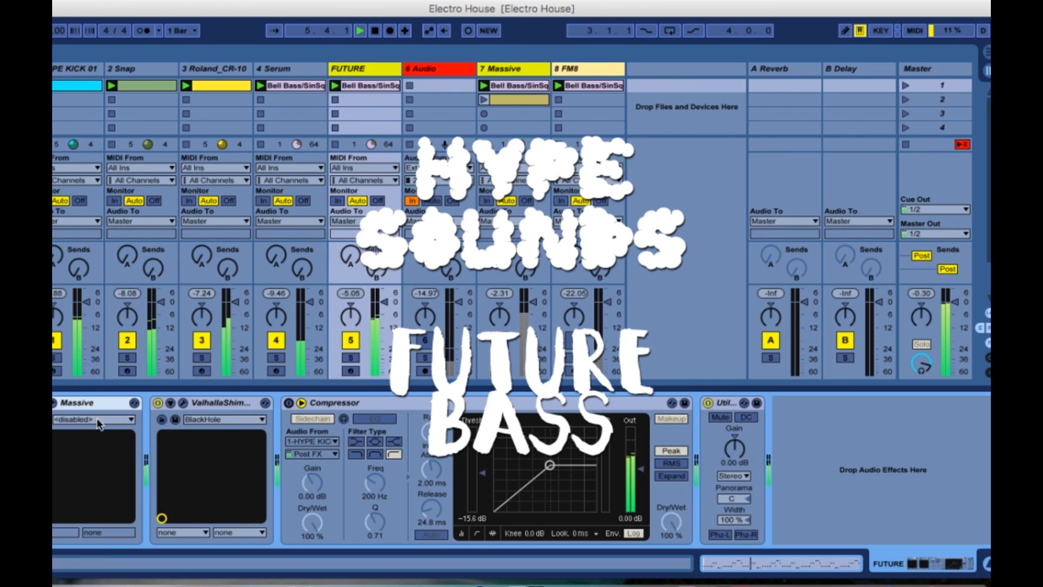
{"action": "left_click", "coordinate": [134, 403]}
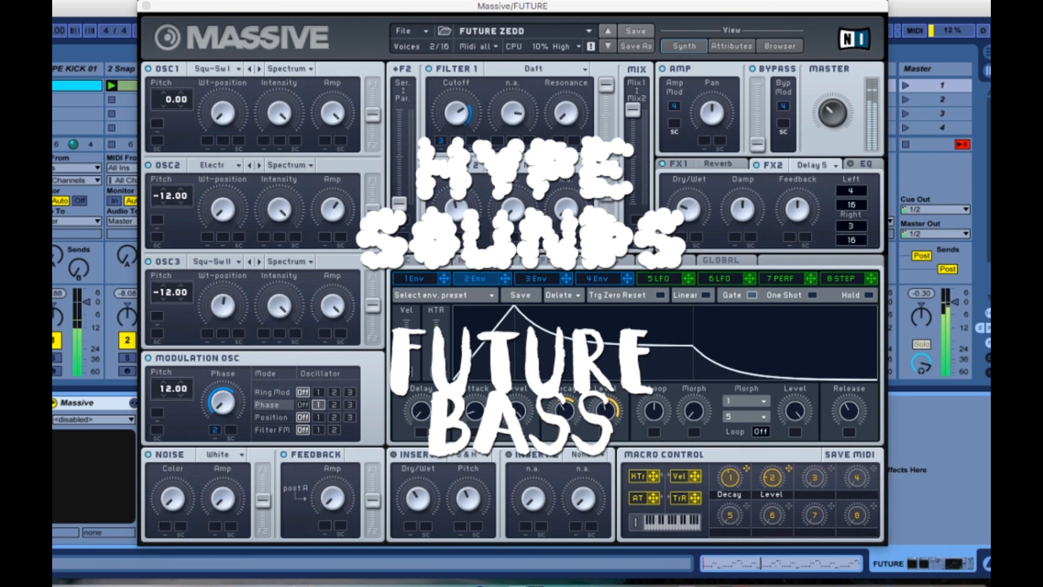
{"action": "left_click", "coordinate": [418, 282]}
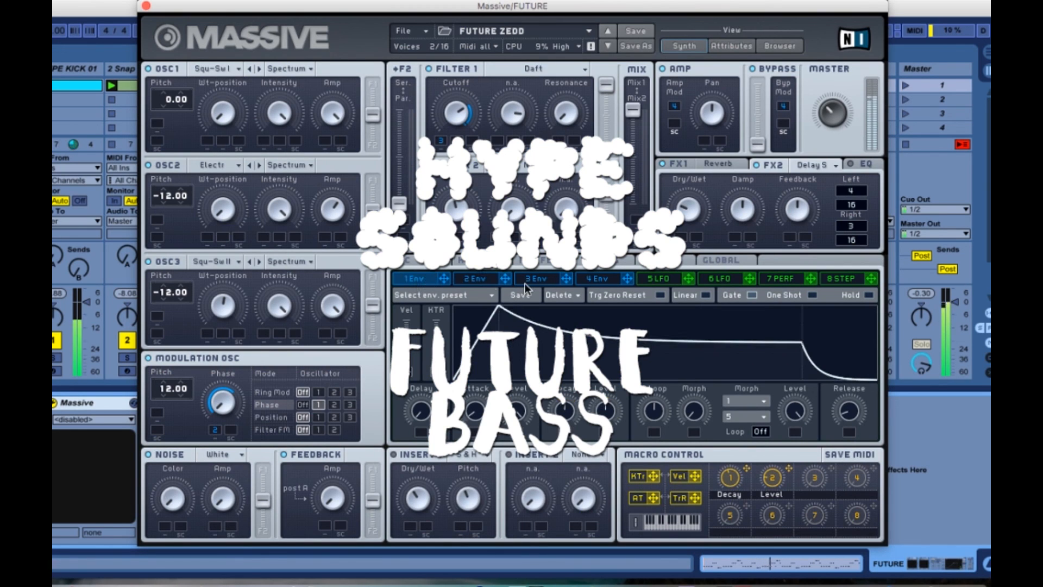